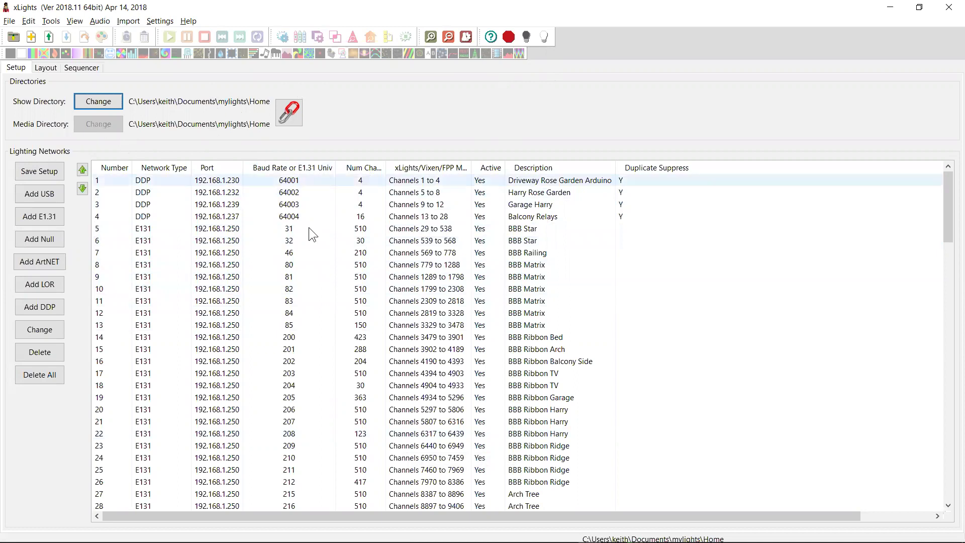
Switch from xLights to File Explorer and open the Documents folder
{"action": "key", "text": "alt+Tab"}
{"action": "key", "text": "Tab"}
{"action": "key", "text": "Tab"}
{"action": "key", "text": "Tab"}
{"action": "key", "text": "Tab"}
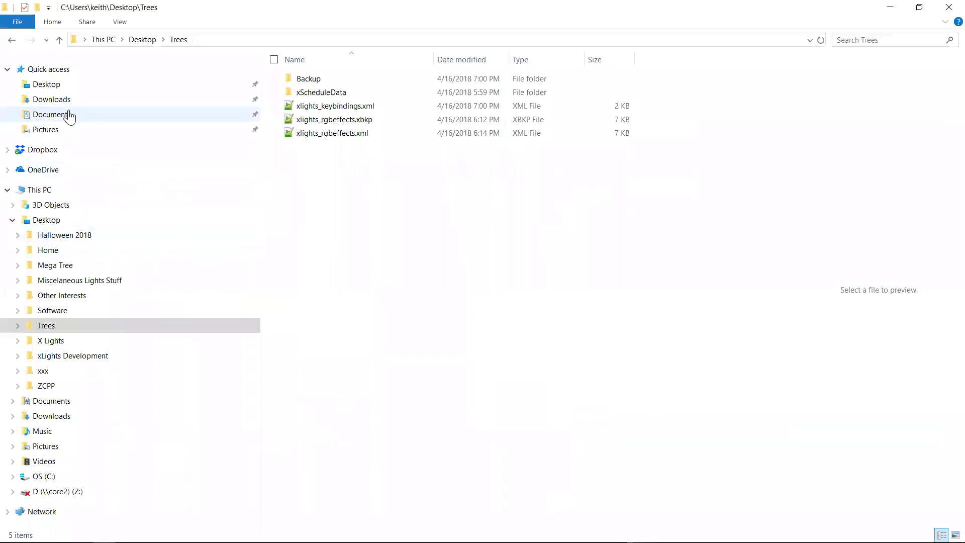
{"action": "left_click", "coordinate": [64, 114]}
{"action": "key", "text": "Tab"}
Navigate from Documents into mylights > Home > Backup
{"action": "type", "text": "my"}
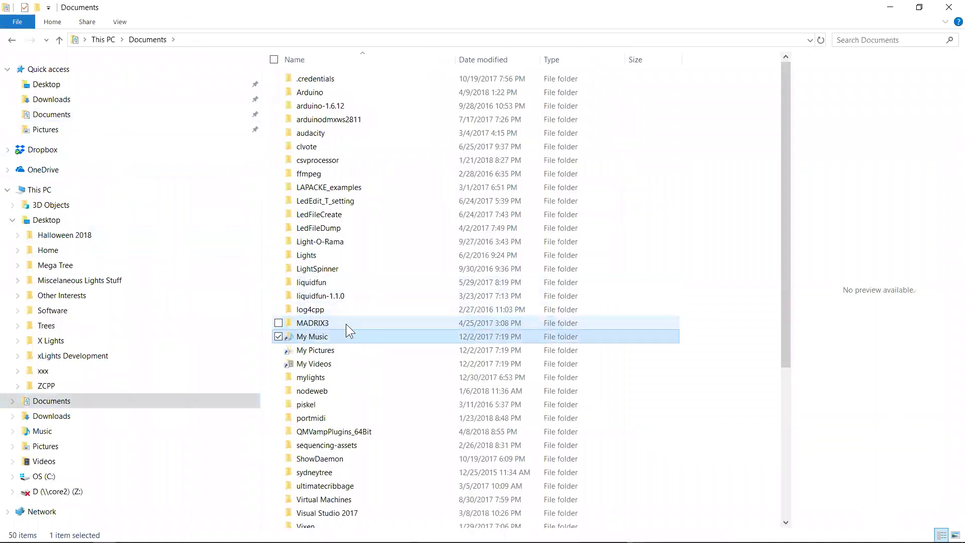
{"action": "key", "text": "Down"}
{"action": "key", "text": "Down"}
{"action": "key", "text": "Down"}
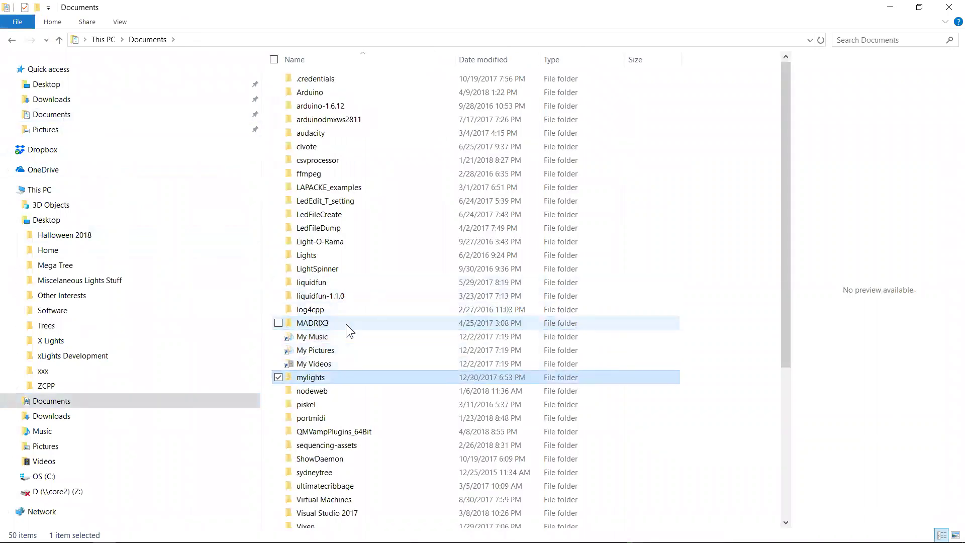
{"action": "key", "text": "Return"}
{"action": "key", "text": "Down"}
{"action": "key", "text": "Down"}
{"action": "key", "text": "Up"}
{"action": "key", "text": "Return"}
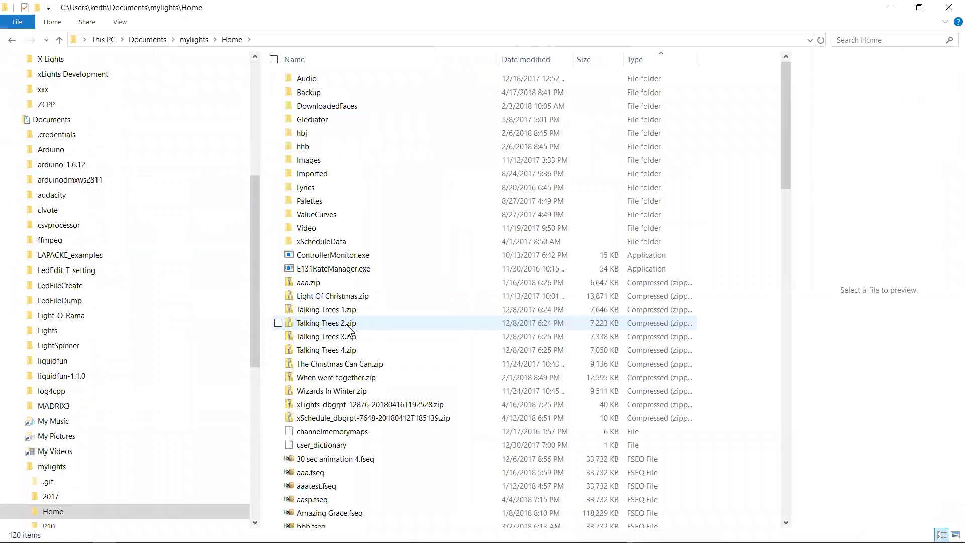
{"action": "key", "text": "Down"}
{"action": "key", "text": "Down"}
{"action": "key", "text": "Up"}
{"action": "key", "text": "Return"}
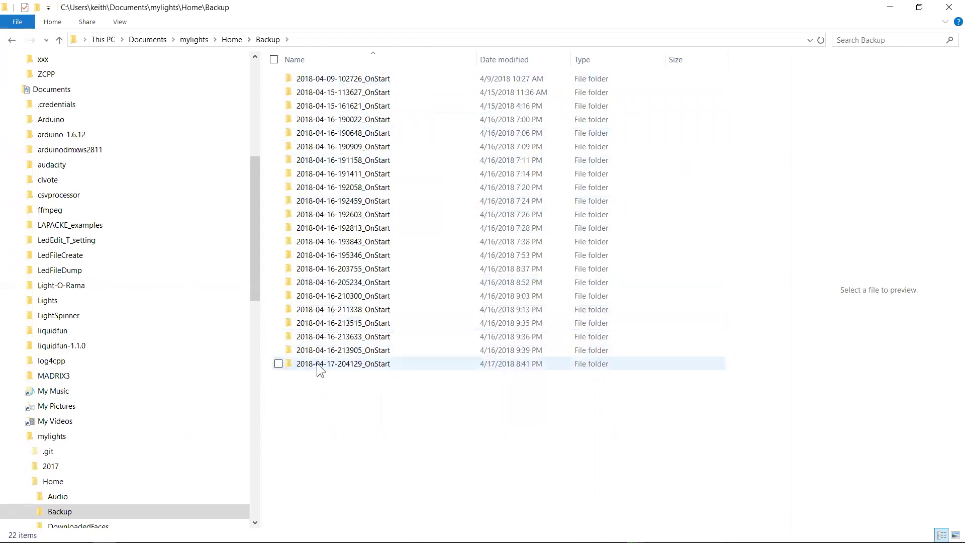
{"action": "mouse_move", "coordinate": [325, 364]}
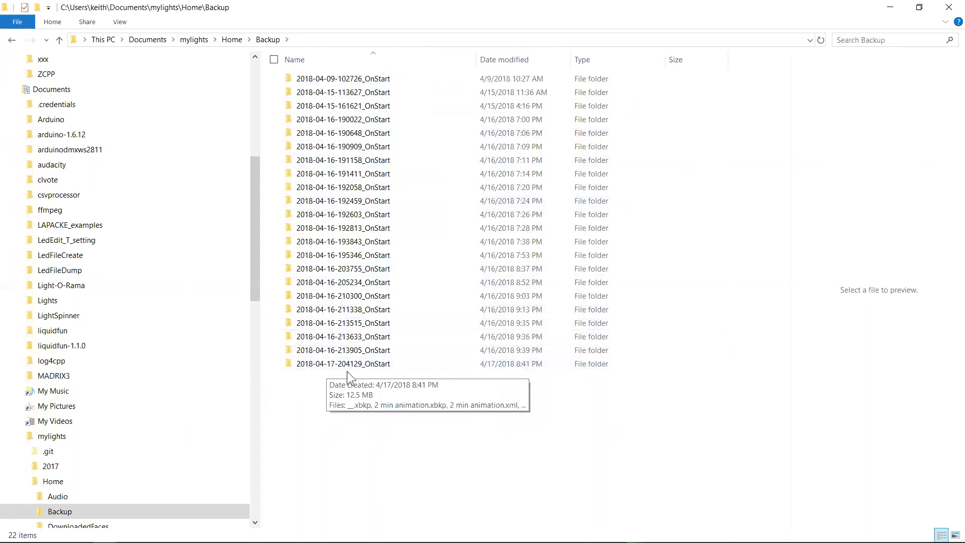
{"action": "mouse_move", "coordinate": [355, 369]}
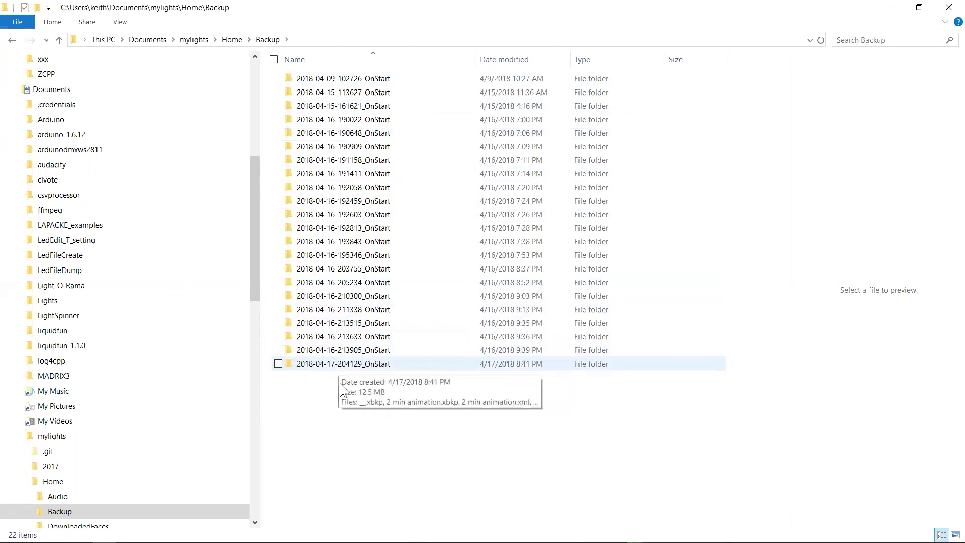
{"action": "double_click", "coordinate": [332, 358]}
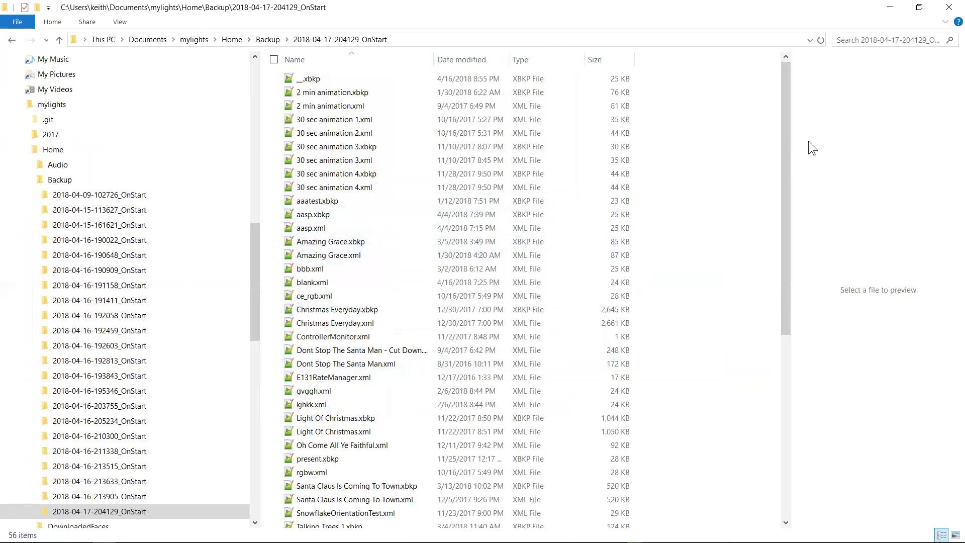
{"action": "left_click_drag", "start_coordinate": [785, 135], "coordinate": [754, 111]}
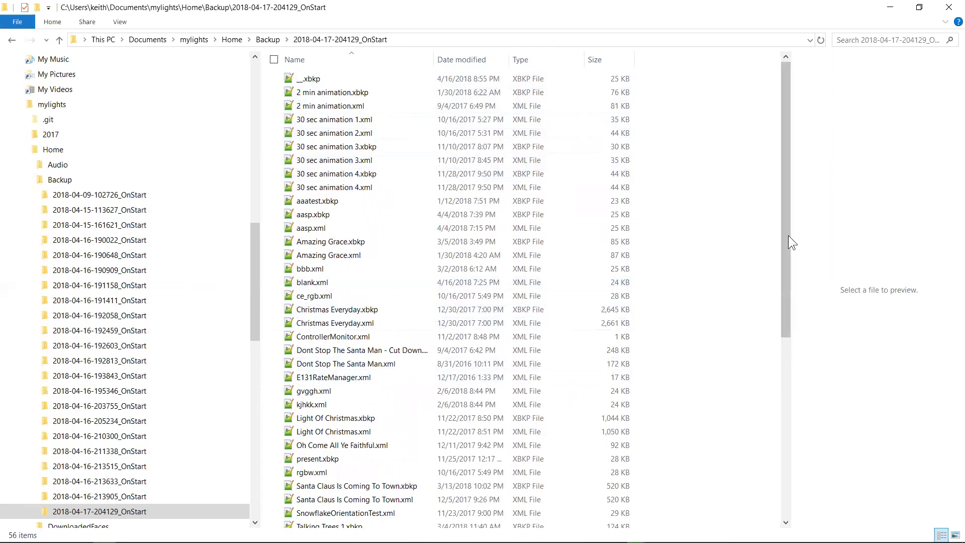
{"action": "left_click_drag", "start_coordinate": [785, 234], "coordinate": [767, 200]}
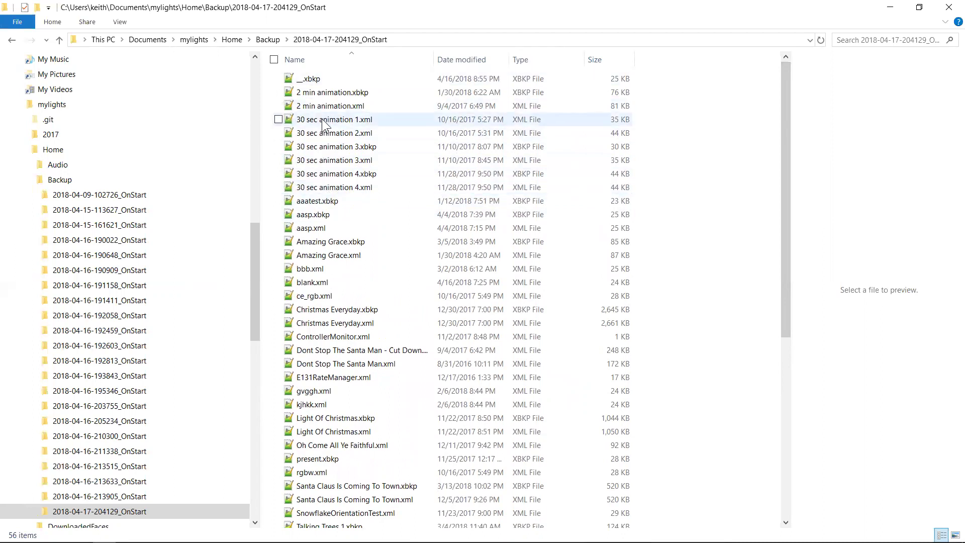
{"action": "left_click_drag", "start_coordinate": [790, 291], "coordinate": [792, 472]}
{"action": "left_click_drag", "start_coordinate": [787, 540], "coordinate": [787, 541]}
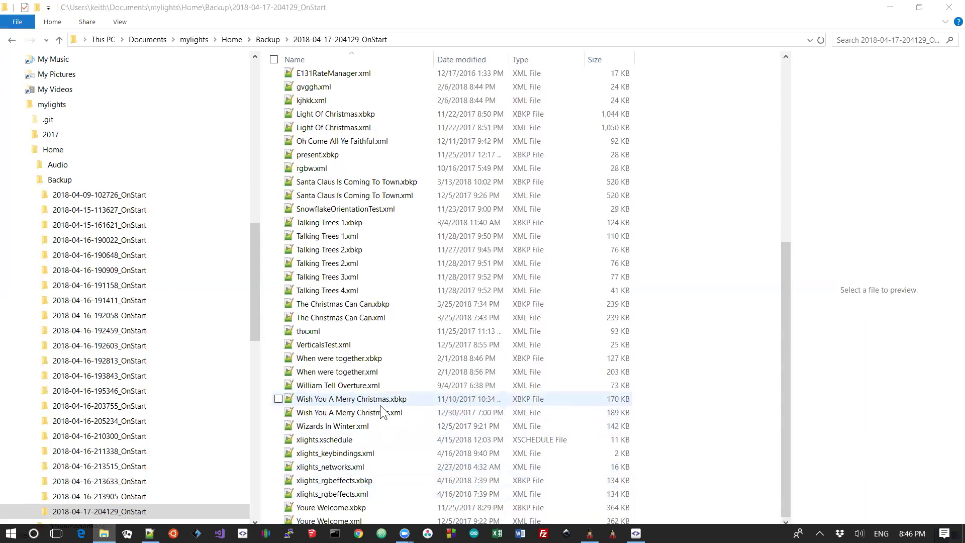
{"action": "double_click", "coordinate": [402, 400]}
{"action": "left_click", "coordinate": [382, 415]}
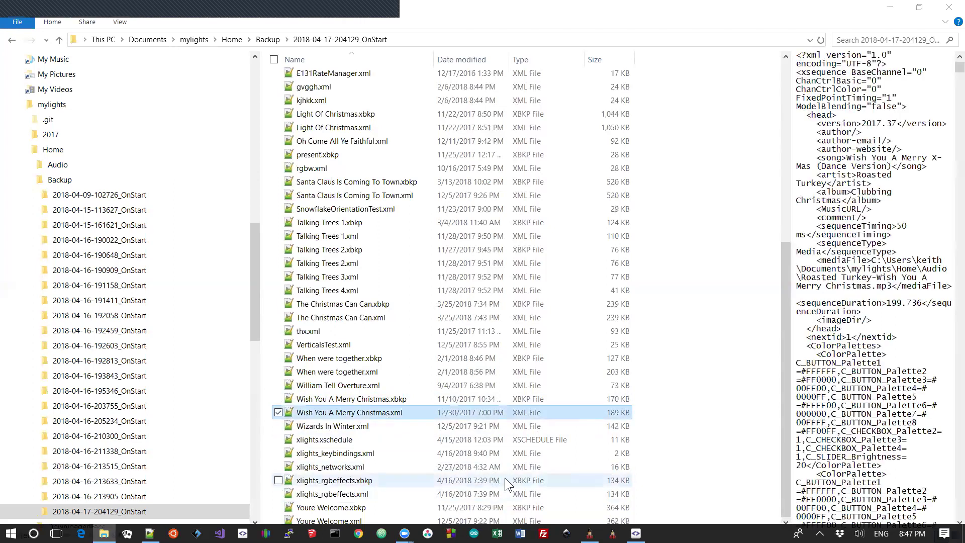
Rename Wish You A Merry Christmas.xml to Wish You A Merry Christmas.xml.xxx
{"action": "left_click", "coordinate": [396, 410]}
{"action": "key", "text": "Right"}
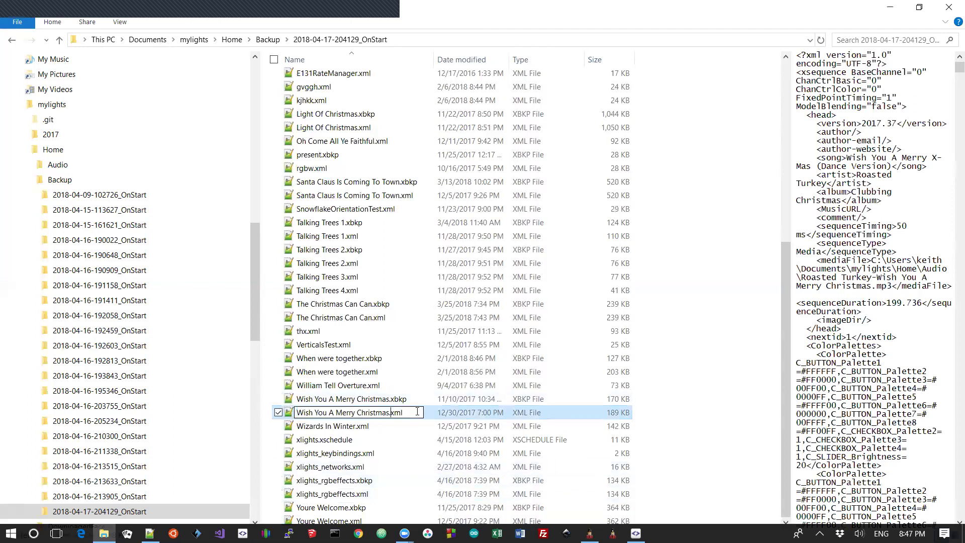
{"action": "type", "text": ".xxx"}
{"action": "key", "text": "Return"}
{"action": "key", "text": "Escape"}
{"action": "key", "text": "Return"}
Rename the Wish You A Merry Christmas.xbkp backup to .xml, accepting the warning, and return to xLights
{"action": "key", "text": "Up"}
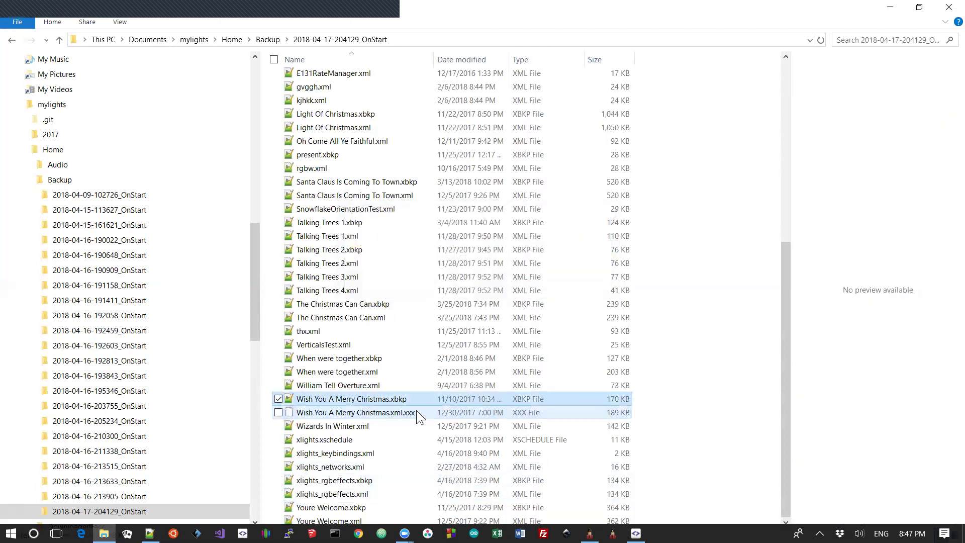
{"action": "key", "text": "F2"}
{"action": "key", "text": "Right"}
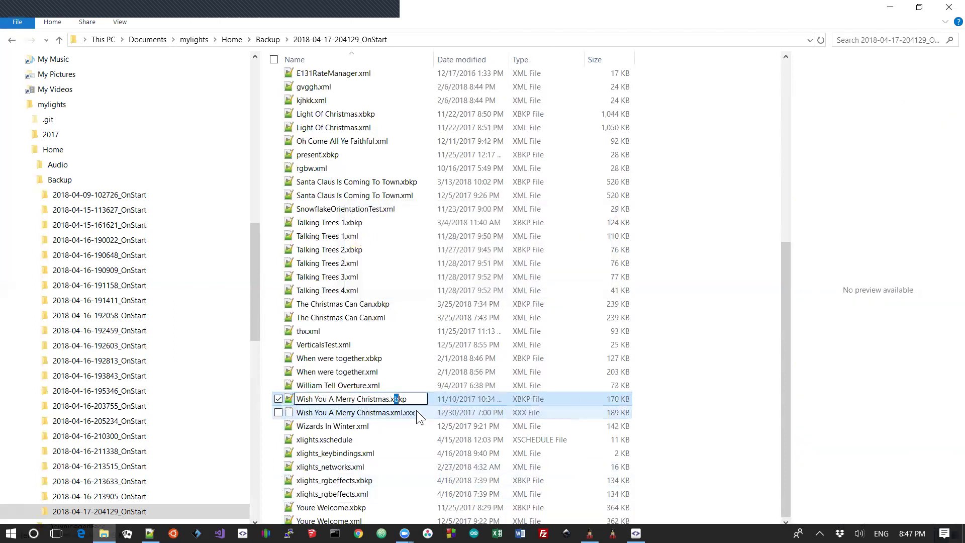
{"action": "type", "text": "l"}
{"action": "key", "text": "Return"}
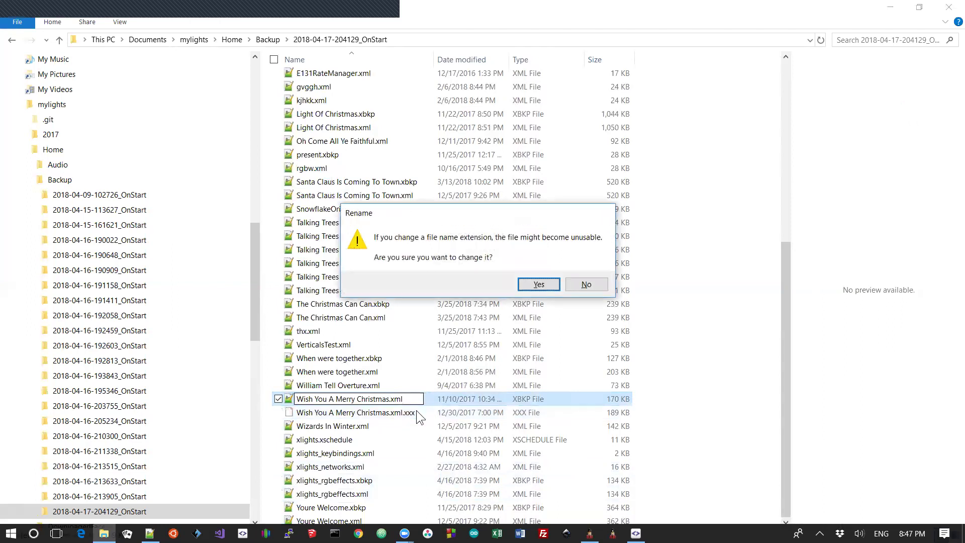
{"action": "key", "text": "Return"}
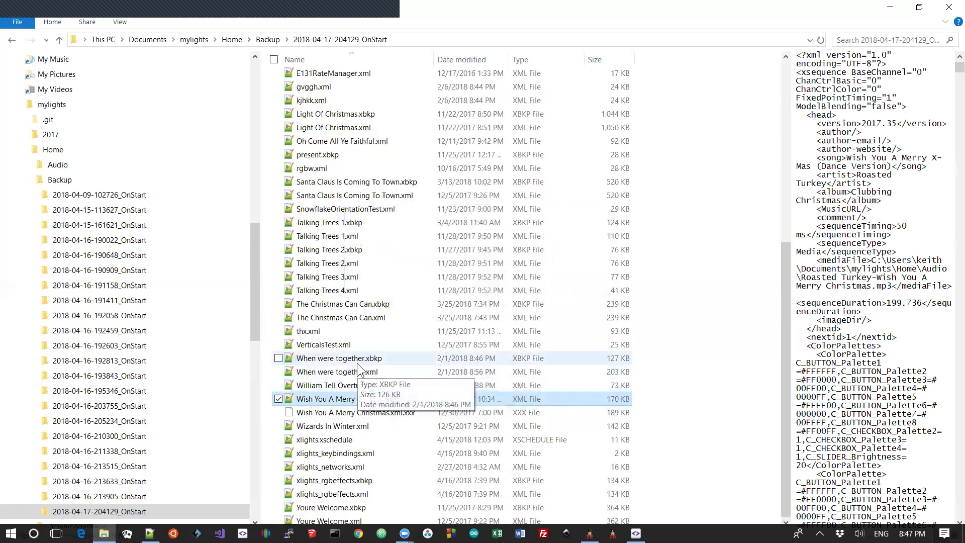
{"action": "key", "text": "alt+Tab"}
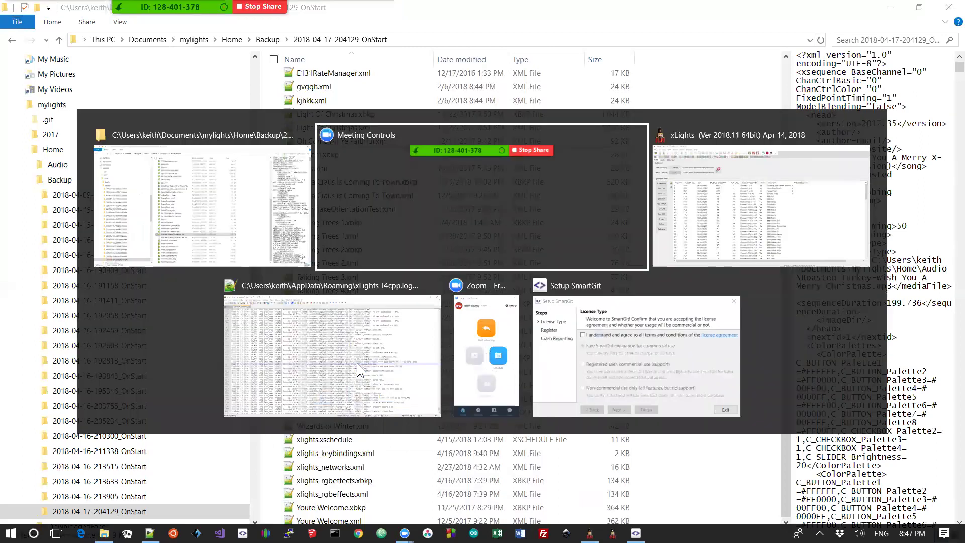
{"action": "key", "text": "alt+Tab"}
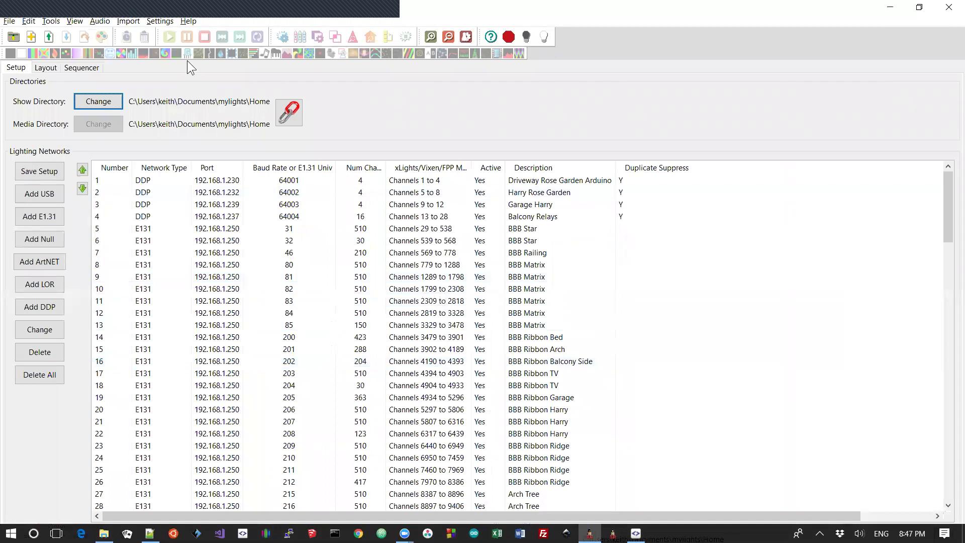
{"action": "left_click", "coordinate": [161, 22]}
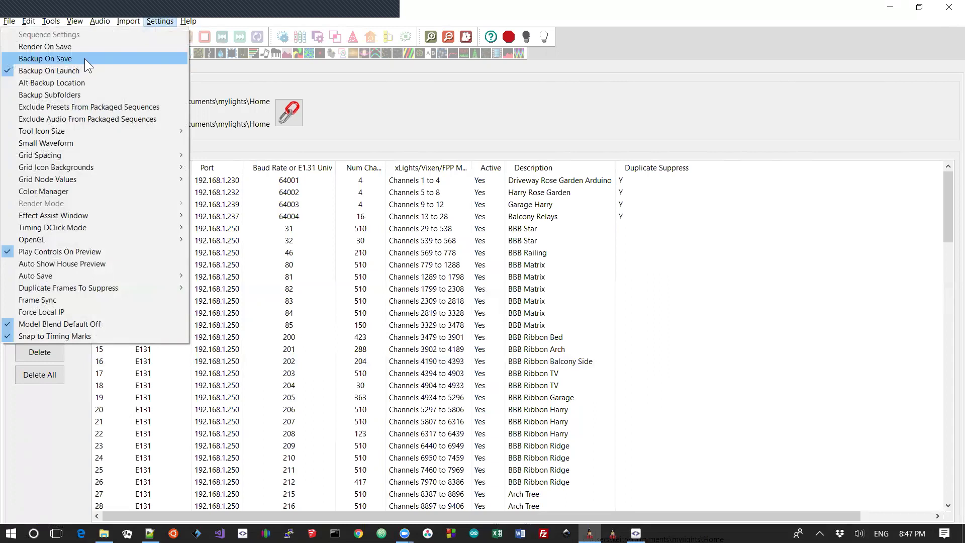
{"action": "key", "text": "alt+Tab"}
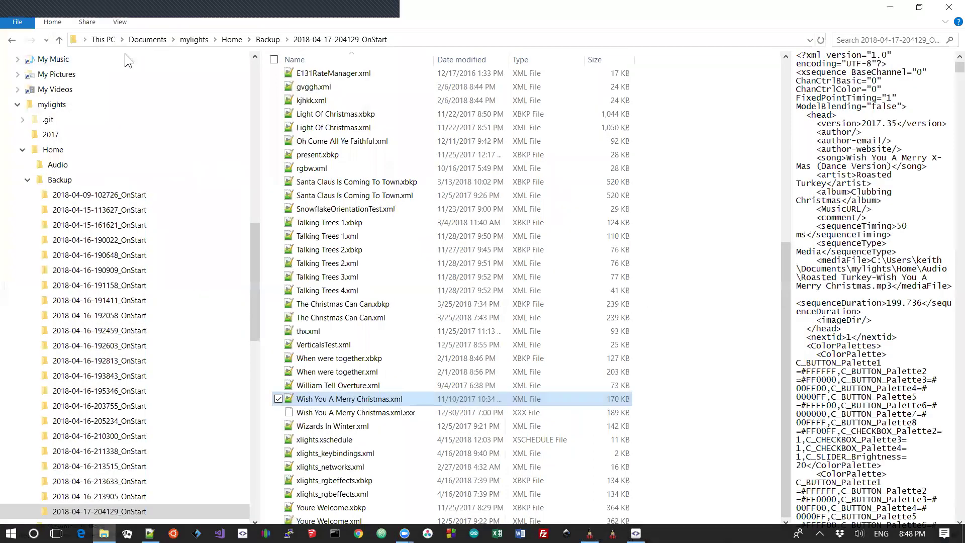
Return to the list of backup folders, then switch back to xLights
{"action": "left_click", "coordinate": [131, 180]}
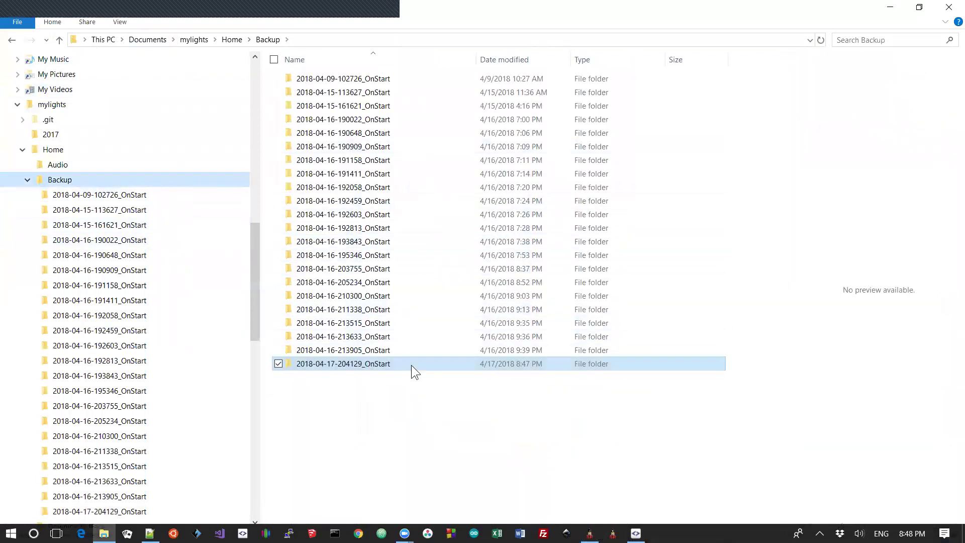
{"action": "mouse_move", "coordinate": [403, 368]}
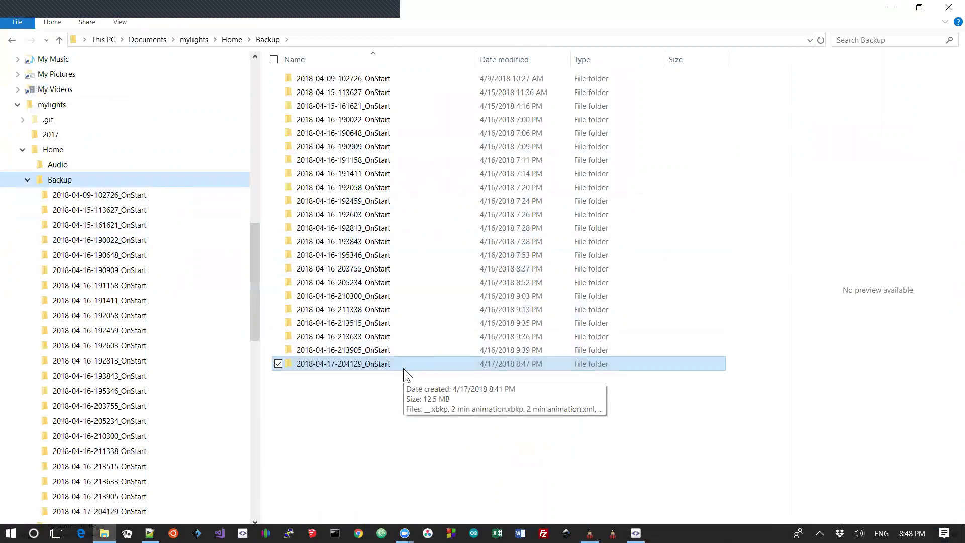
{"action": "key", "text": "alt+Tab"}
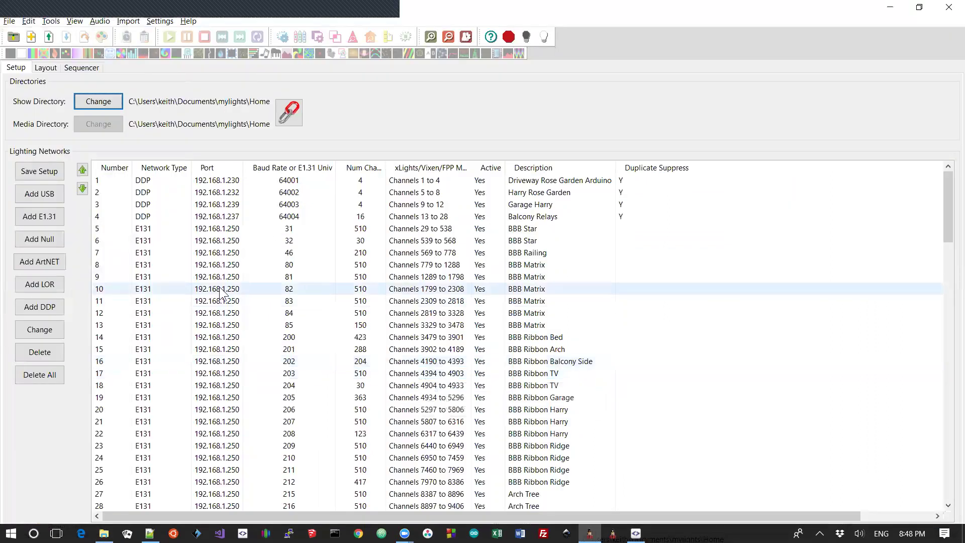
{"action": "left_click", "coordinate": [151, 23]}
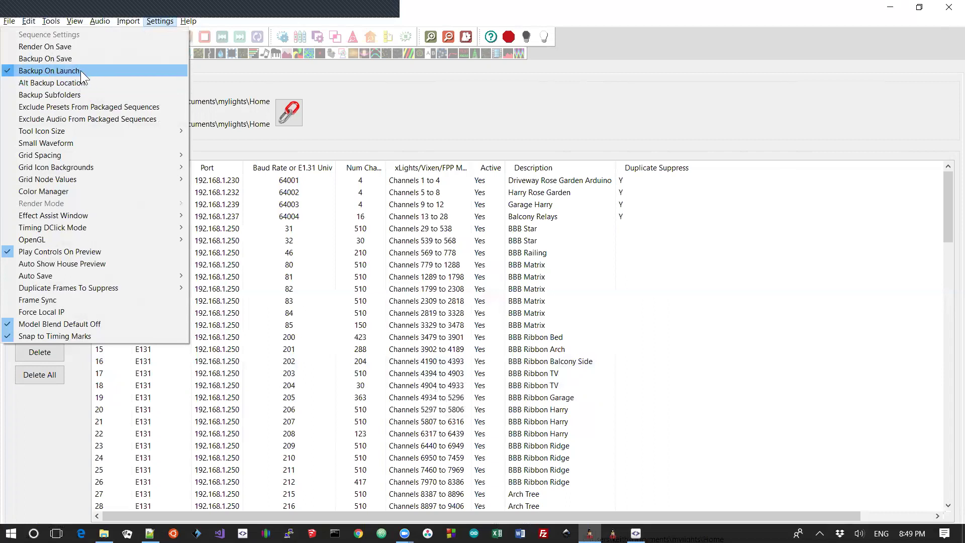
{"action": "mouse_move", "coordinate": [14, 20]}
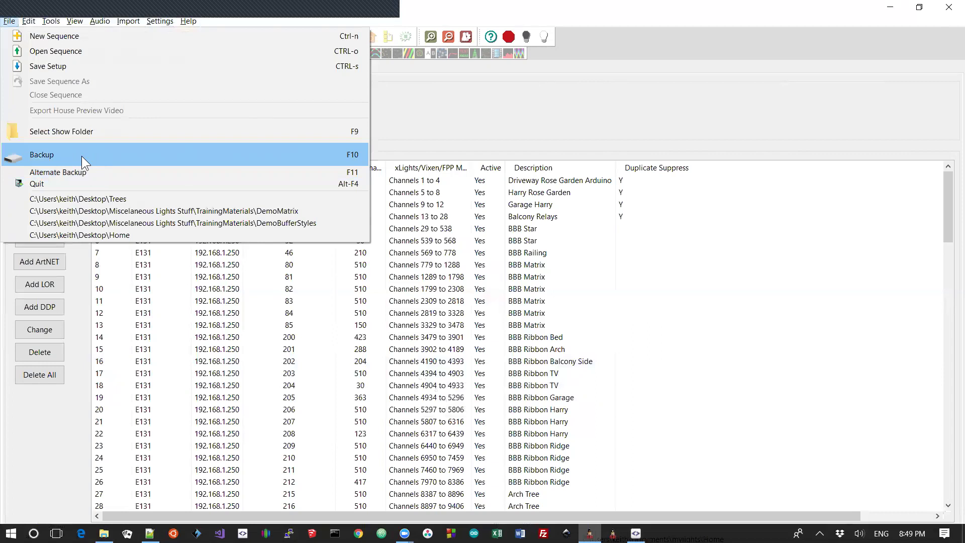
Leave the xLights menus closed and switch back to the File Explorer Backup folder
{"action": "mouse_move", "coordinate": [159, 22]}
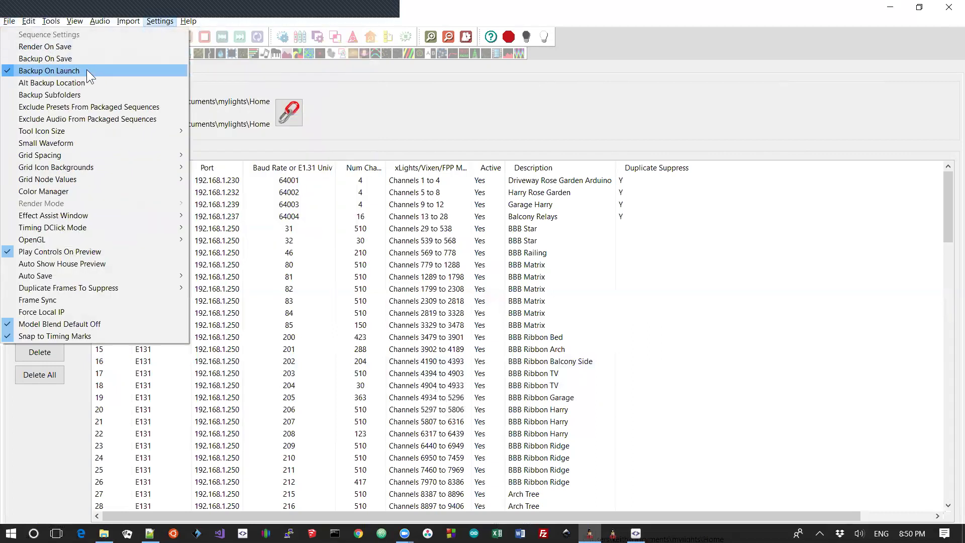
{"action": "key", "text": "alt+Tab"}
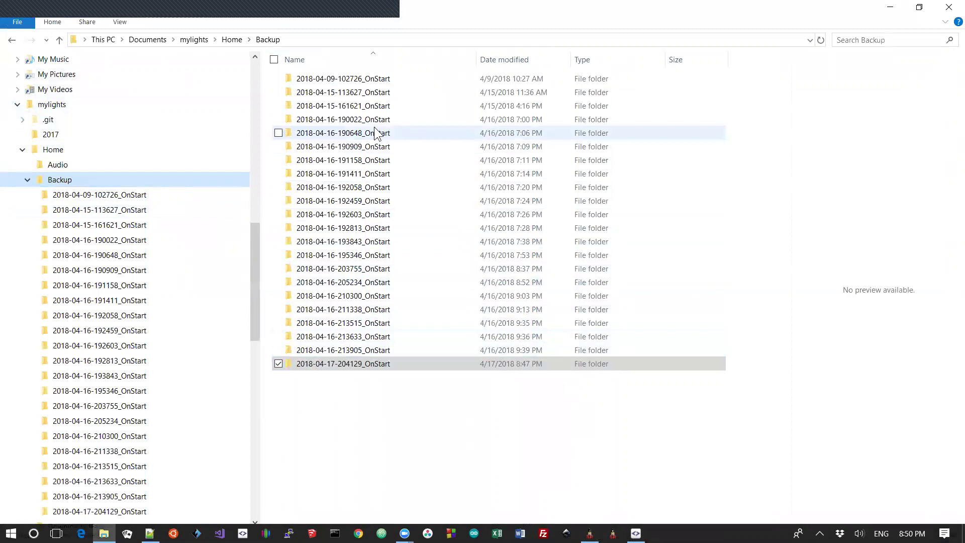
{"action": "mouse_move", "coordinate": [375, 134]}
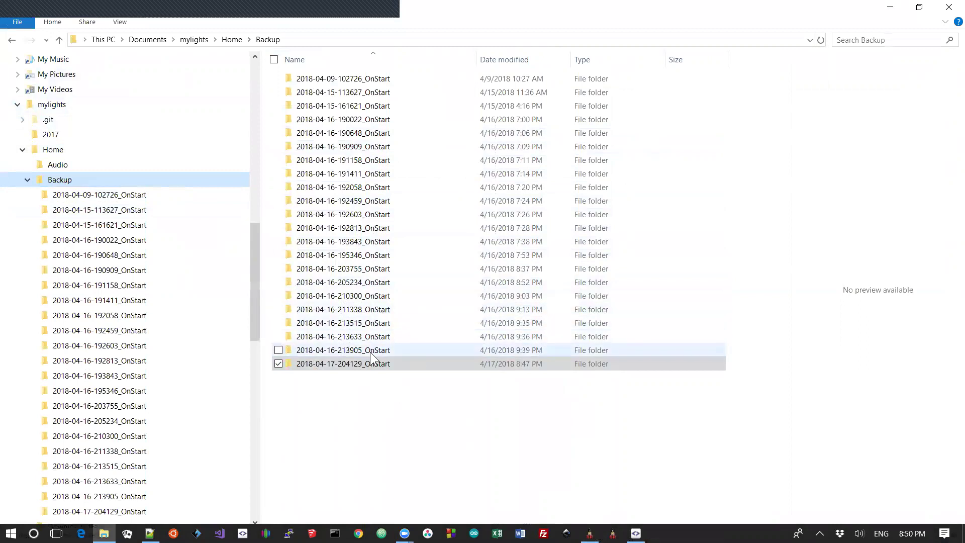
Select and delete the three oldest OnStart backups, then switch to xLights
{"action": "mouse_move", "coordinate": [370, 352]}
{"action": "key", "text": "Up"}
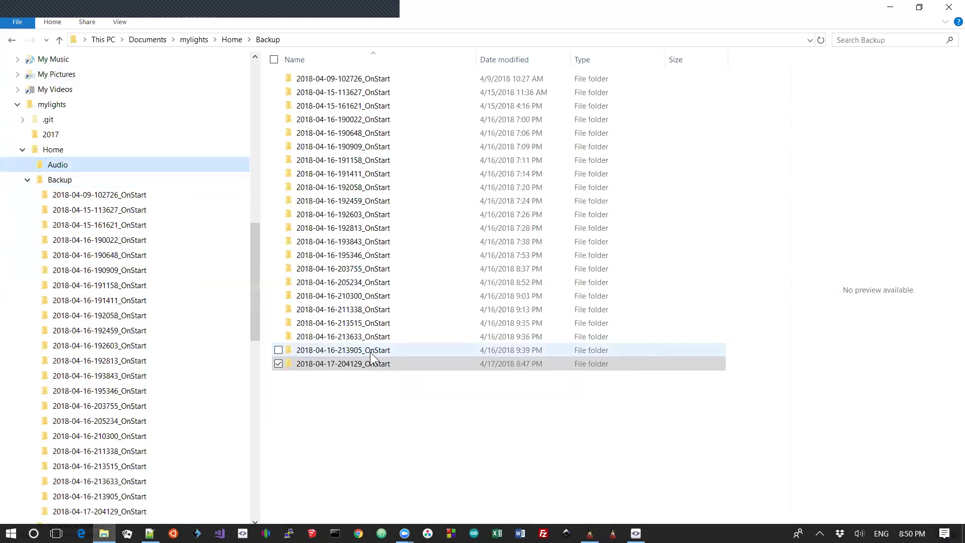
{"action": "left_click", "coordinate": [377, 254]}
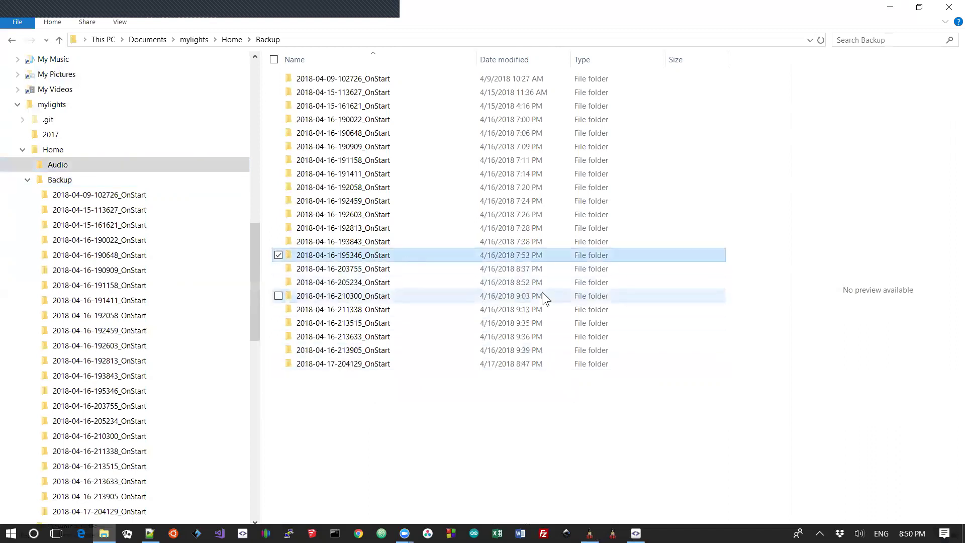
{"action": "key", "text": "shift+Up"}
{"action": "key", "text": "shift+Up"}
{"action": "key", "text": "shift+Up"}
{"action": "key", "text": "shift+Up"}
{"action": "key", "text": "shift+Up"}
{"action": "key", "text": "shift+Up"}
{"action": "key", "text": "shift+Up"}
{"action": "key", "text": "shift+Up"}
{"action": "key", "text": "shift+Up"}
{"action": "key", "text": "shift+Up"}
{"action": "key", "text": "shift+Up"}
{"action": "key", "text": "shift+Up"}
{"action": "key", "text": "shift+Up"}
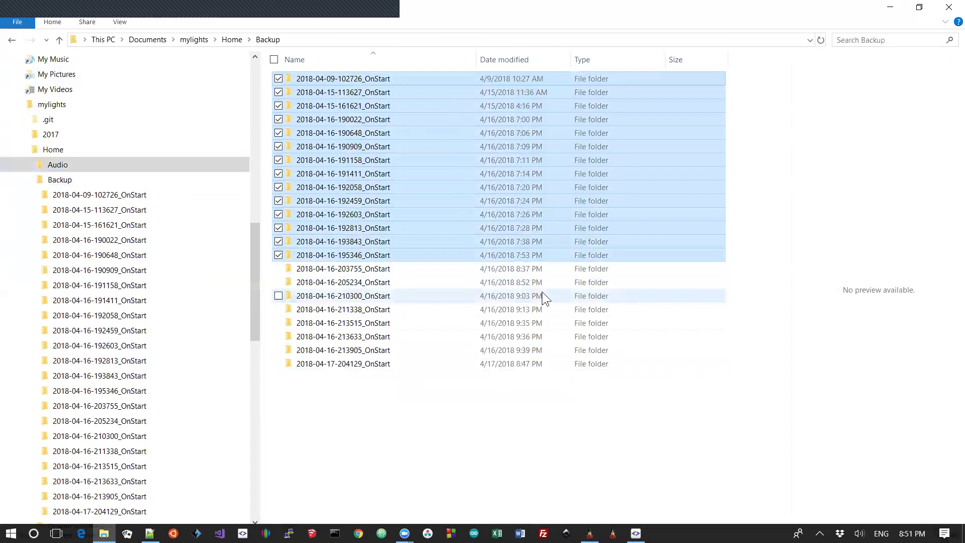
{"action": "key", "text": "Down"}
{"action": "key", "text": "Up"}
{"action": "key", "text": "Down"}
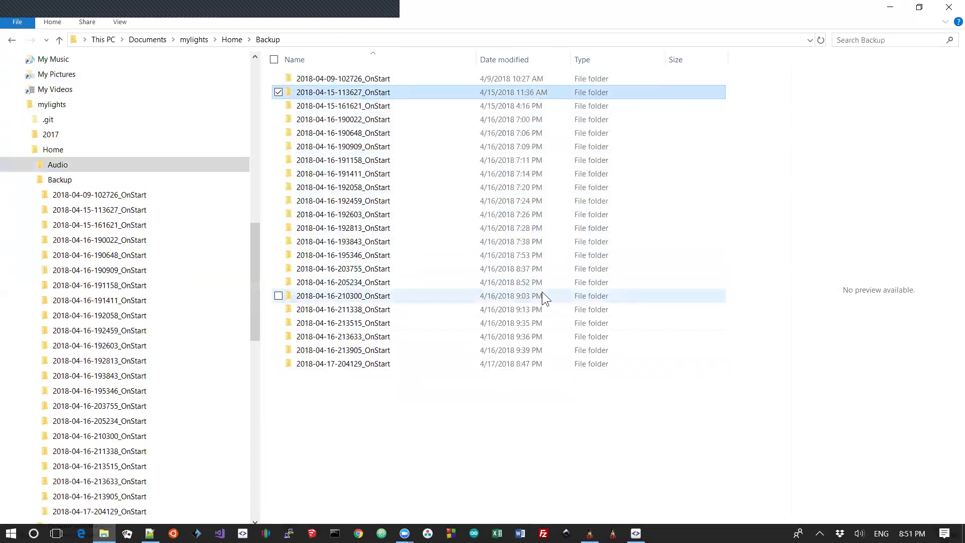
{"action": "key", "text": "Down"}
{"action": "key", "text": "Down"}
{"action": "key", "text": "Up"}
{"action": "key", "text": "shift+Up"}
{"action": "key", "text": "shift+Up"}
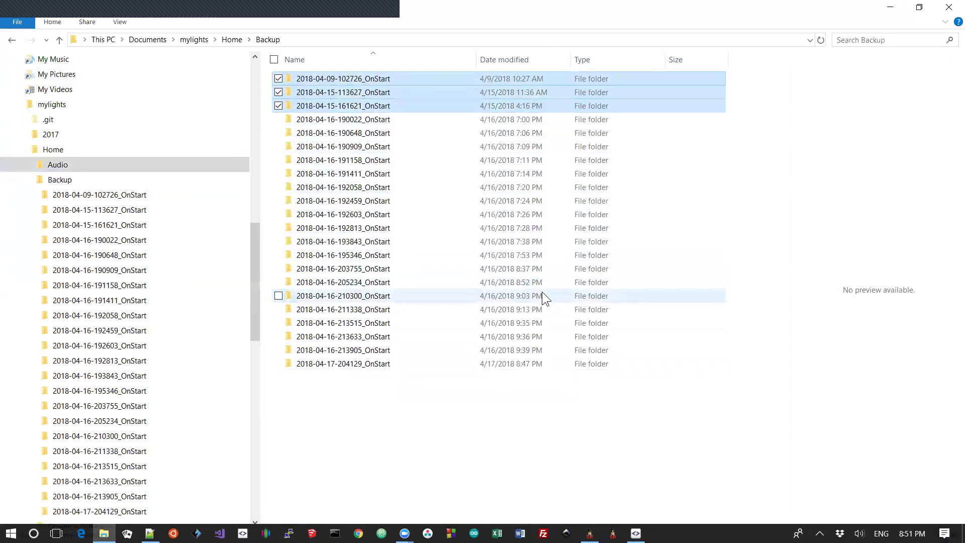
{"action": "key", "text": "Delete"}
{"action": "key", "text": "Return"}
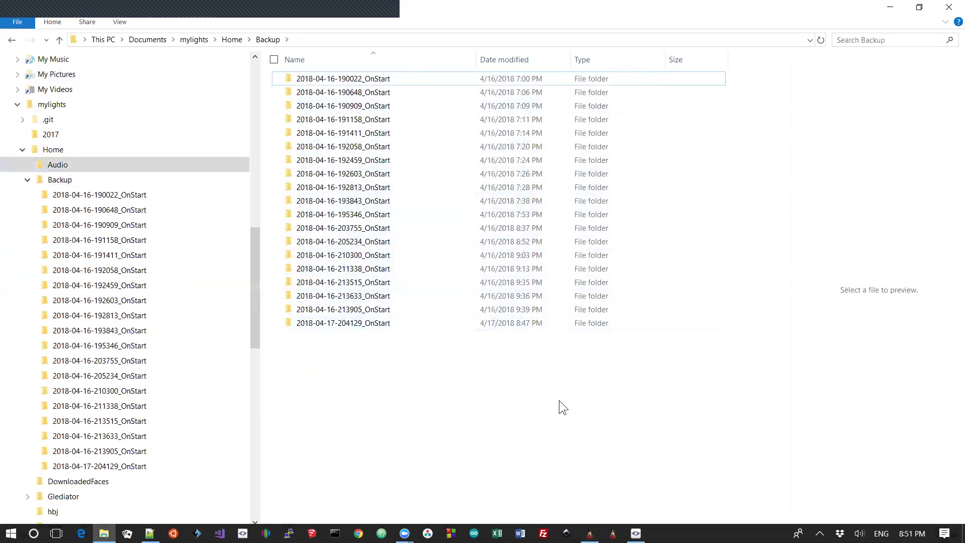
{"action": "key", "text": "alt+Tab"}
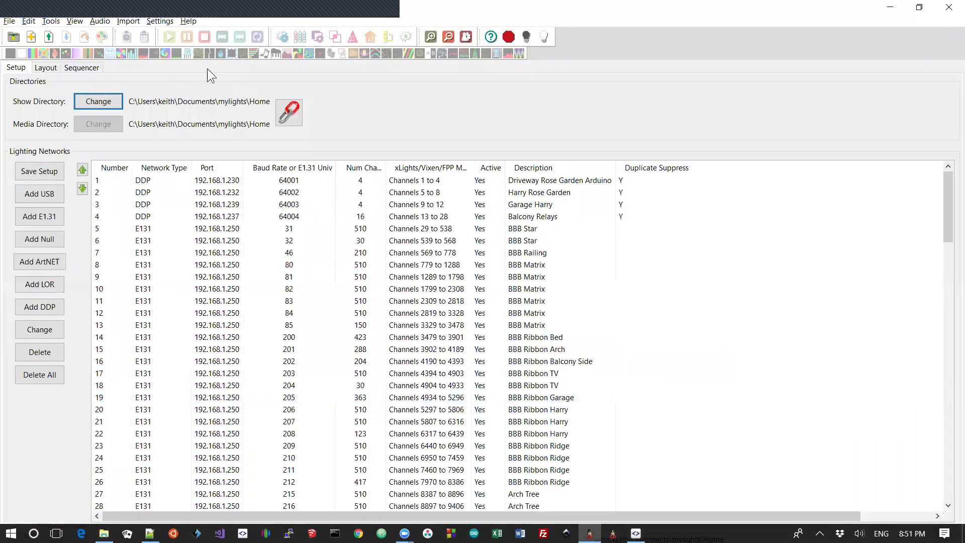
Review the backup entries in the Settings menu, then switch back to File Explorer
{"action": "left_click", "coordinate": [161, 21]}
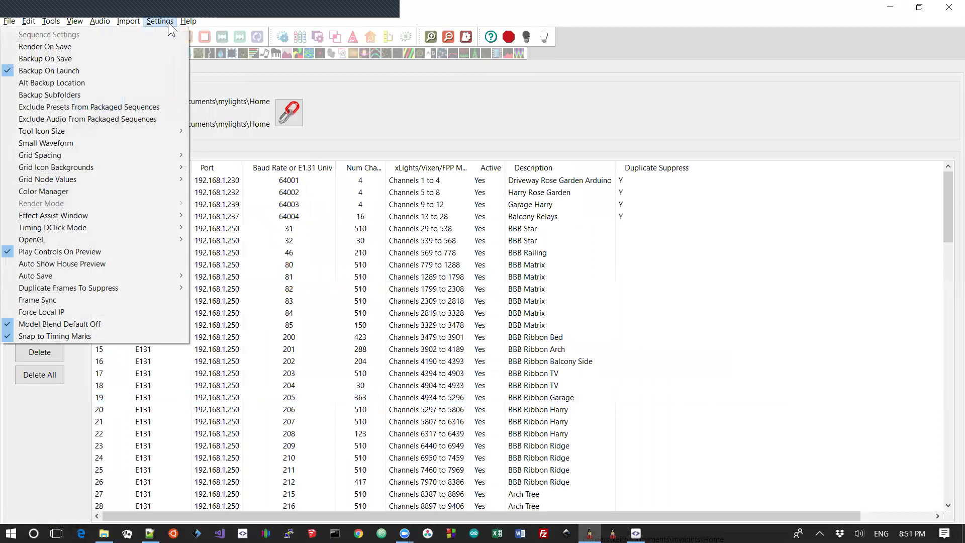
{"action": "left_click", "coordinate": [99, 94]}
{"action": "key", "text": "alt+Tab"}
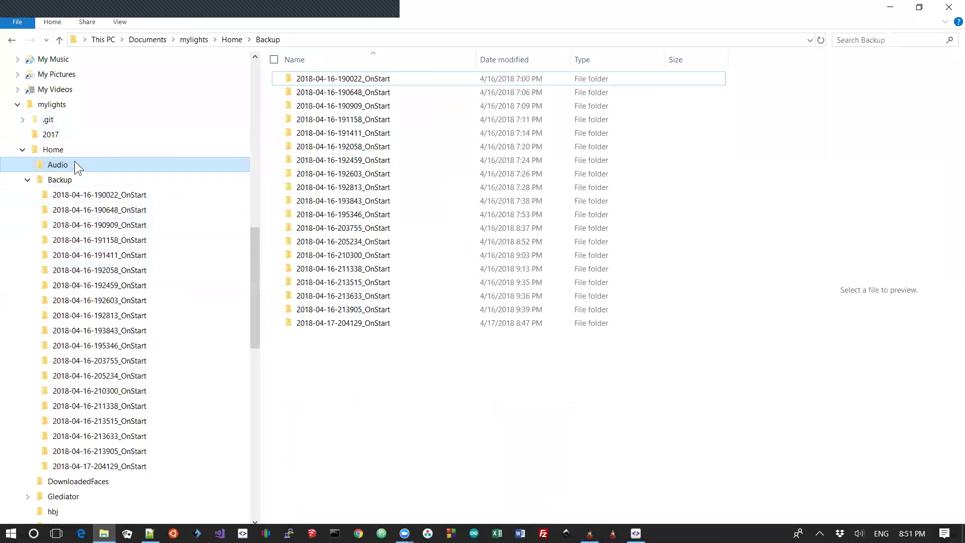
Open the Home show folder, scroll through its files, then switch back to xLights
{"action": "left_click", "coordinate": [56, 149]}
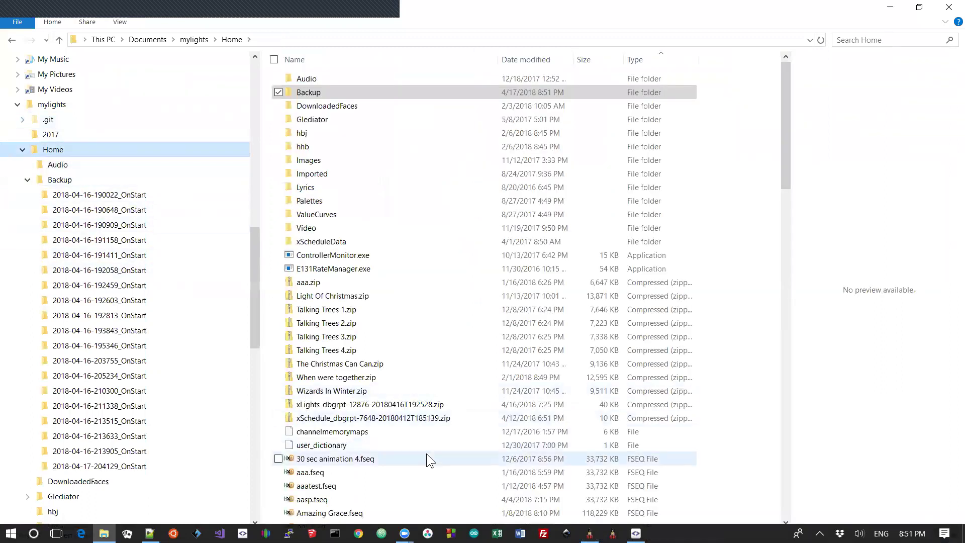
{"action": "scroll", "coordinate": [426, 453], "scroll_direction": "down", "scroll_amount": 2}
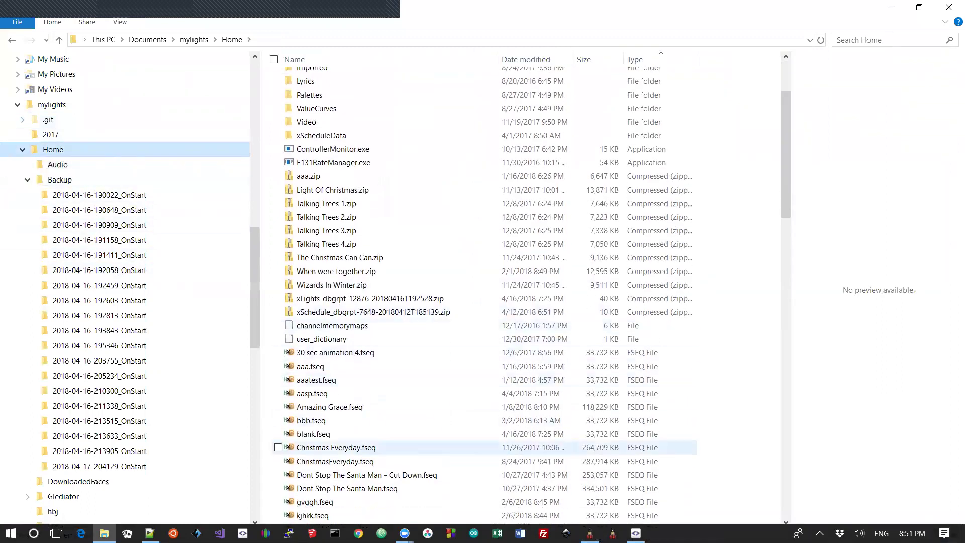
{"action": "scroll", "coordinate": [352, 447], "scroll_direction": "up", "scroll_amount": 3}
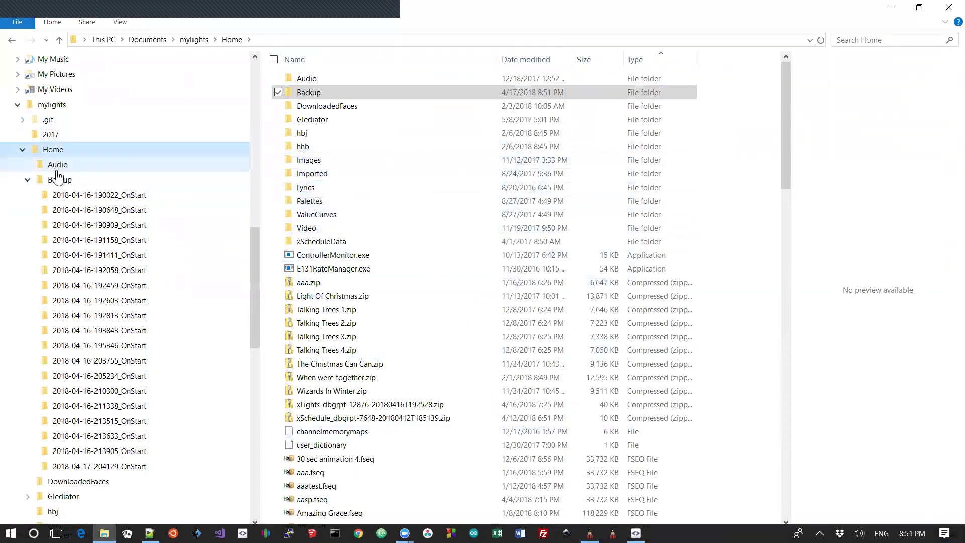
{"action": "key", "text": "alt+Tab"}
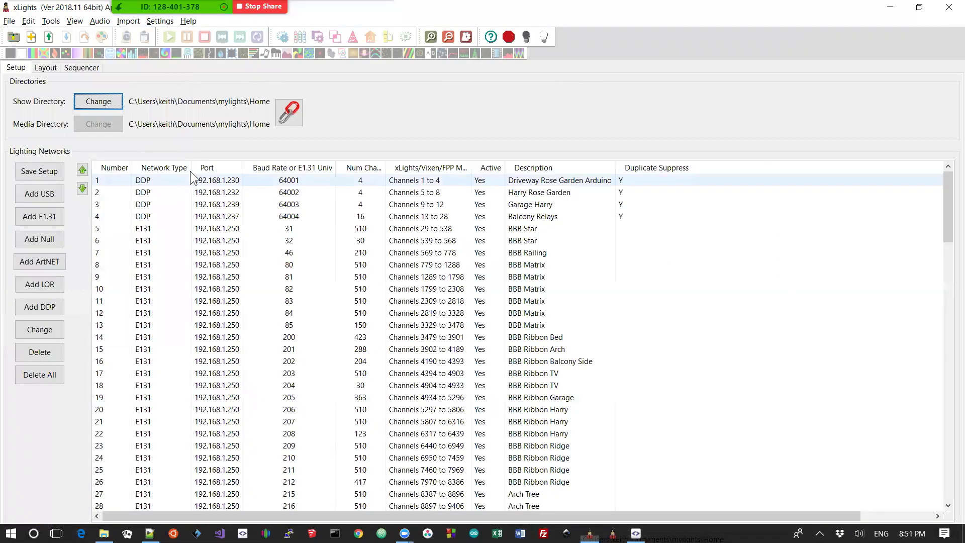
Tick Backup Subfolders in Settings, confirm the check mark, then switch to File Explorer
{"action": "left_click", "coordinate": [168, 22]}
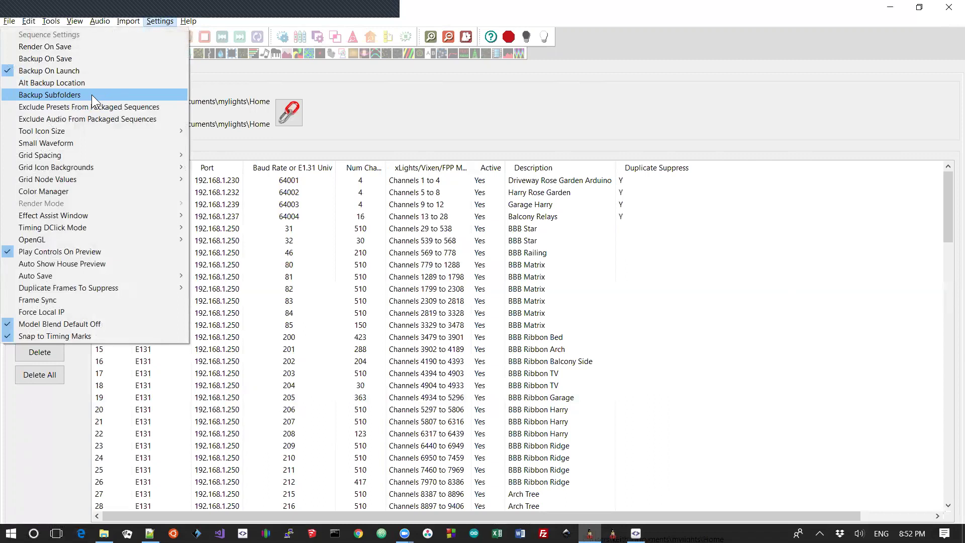
{"action": "left_click", "coordinate": [29, 94]}
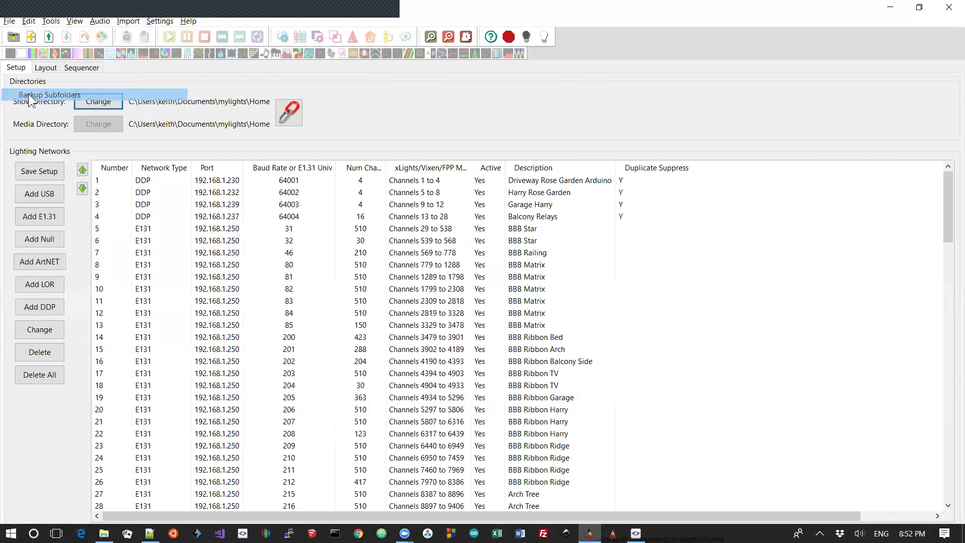
{"action": "left_click", "coordinate": [164, 21]}
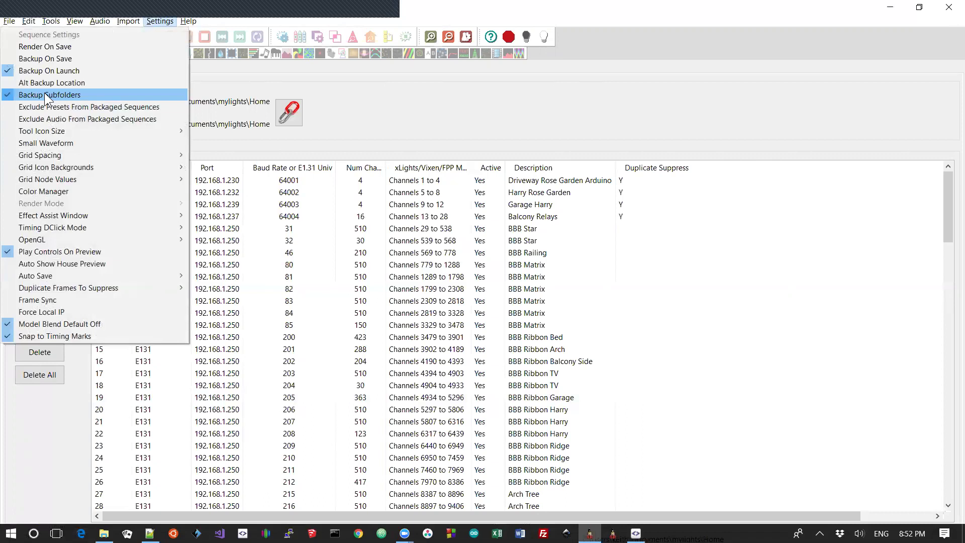
{"action": "key", "text": "alt+Tab"}
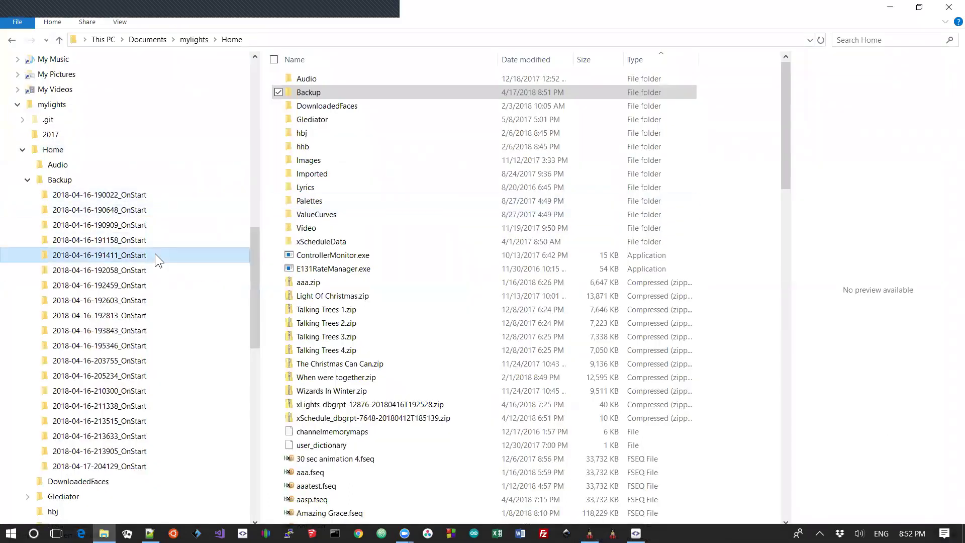
{"action": "left_click", "coordinate": [154, 254]}
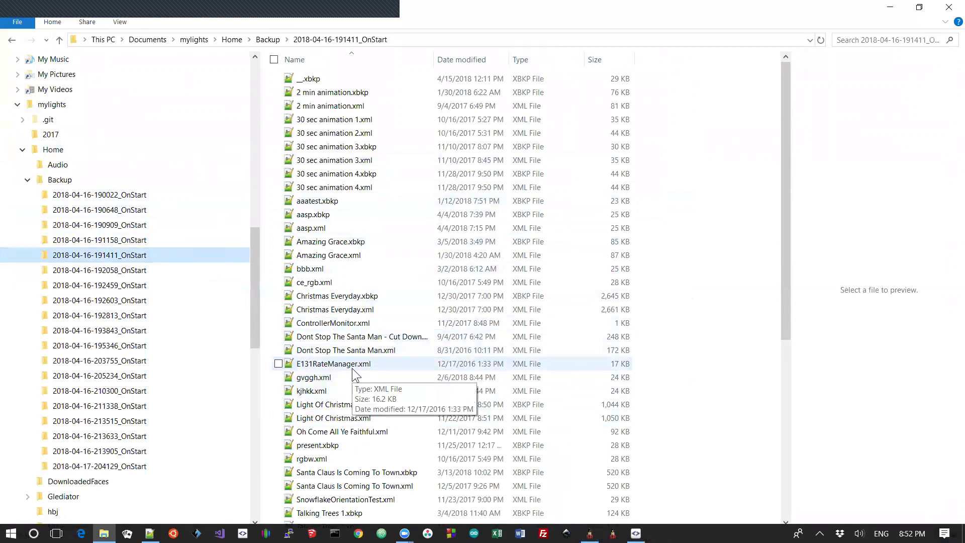
{"action": "key", "text": "alt+Tab"}
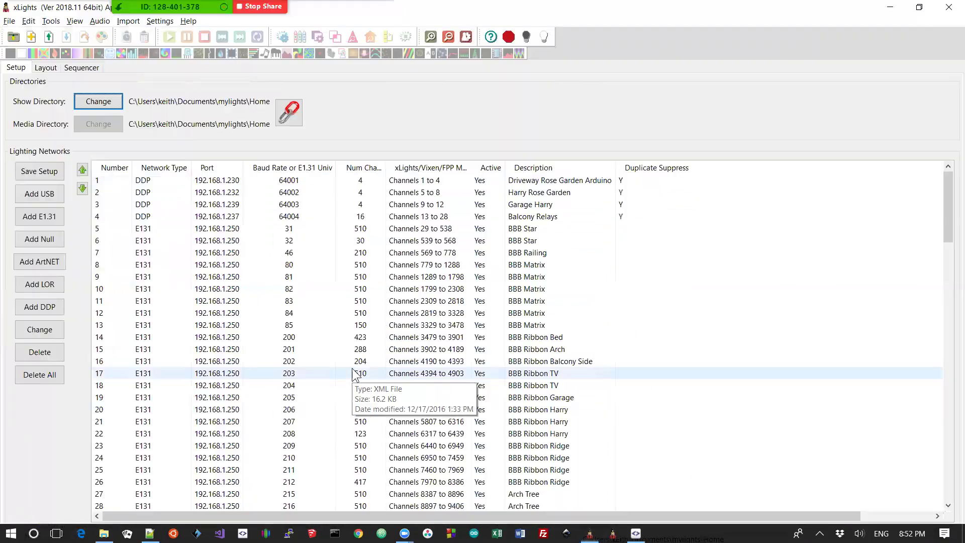
Untick Backup Subfolders in xLights Settings and reopen Settings to confirm it is off
{"action": "left_click", "coordinate": [169, 24]}
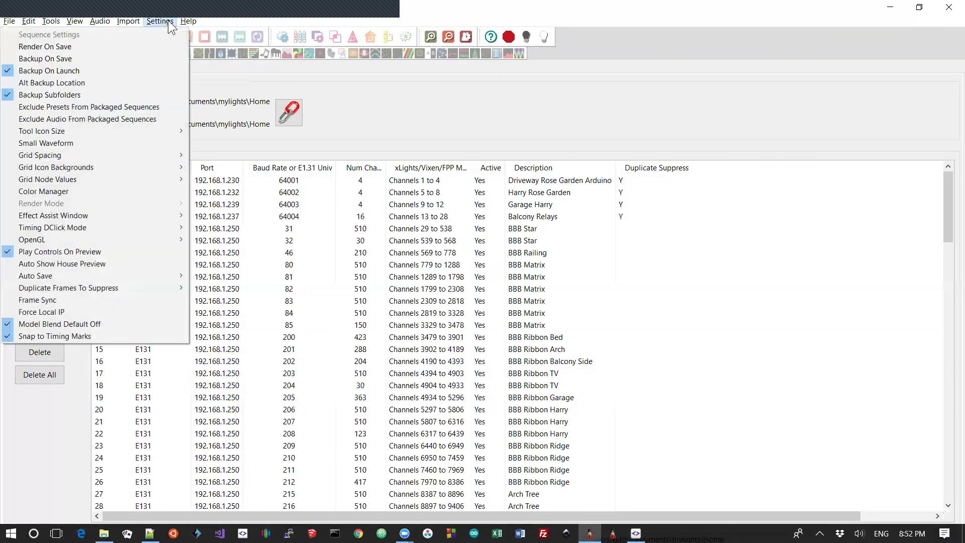
{"action": "left_click", "coordinate": [56, 95]}
{"action": "left_click", "coordinate": [159, 22]}
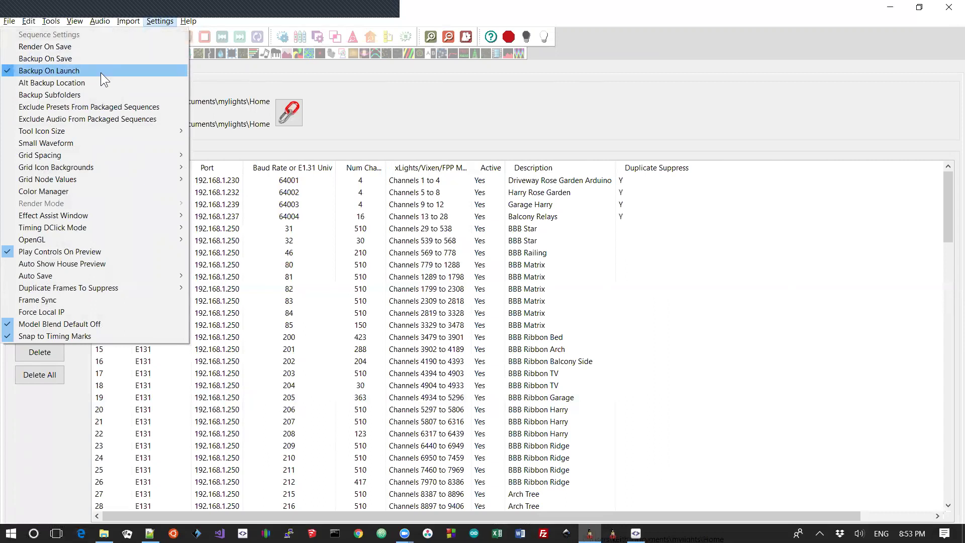
In File Explorer, move up from the backup to the Backup folder, then to the Home show folder
{"action": "key", "text": "alt+Tab"}
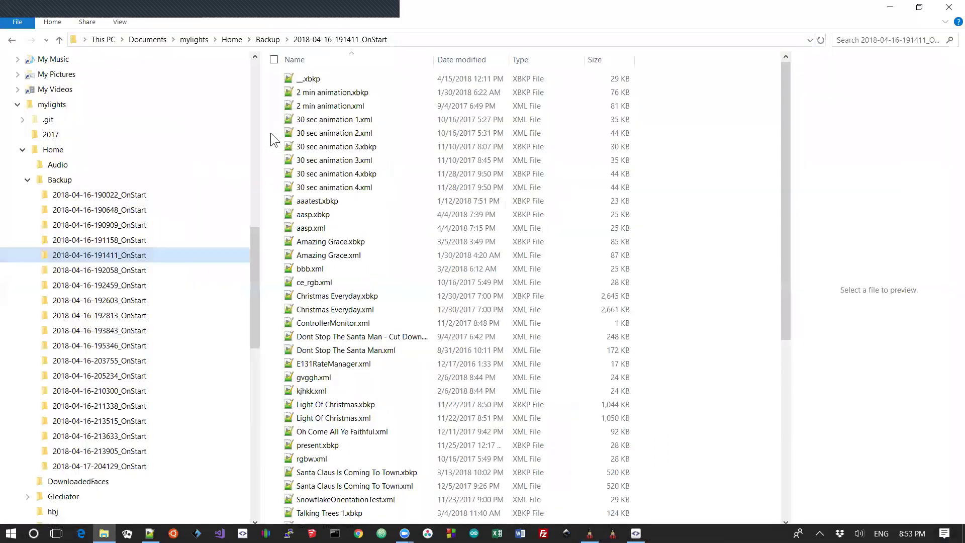
{"action": "left_click", "coordinate": [56, 186]}
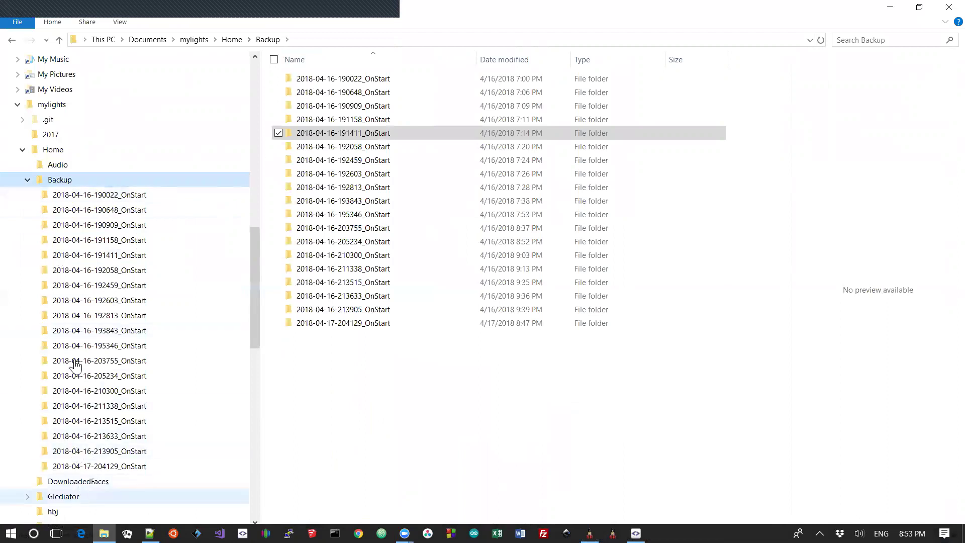
{"action": "left_click", "coordinate": [52, 150]}
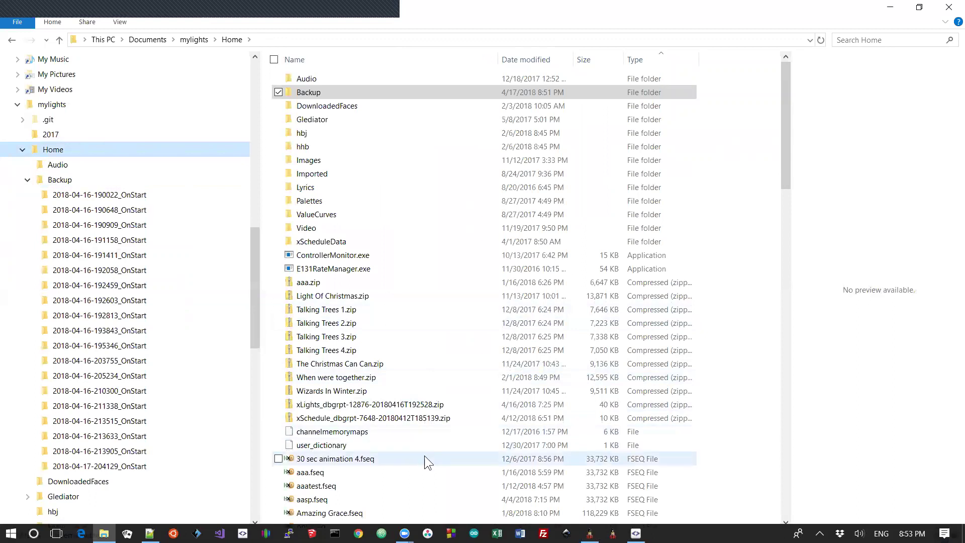
Scroll through the Home folder and open the Audio folder to look over its files
{"action": "scroll", "coordinate": [426, 453], "scroll_direction": "down", "scroll_amount": 3}
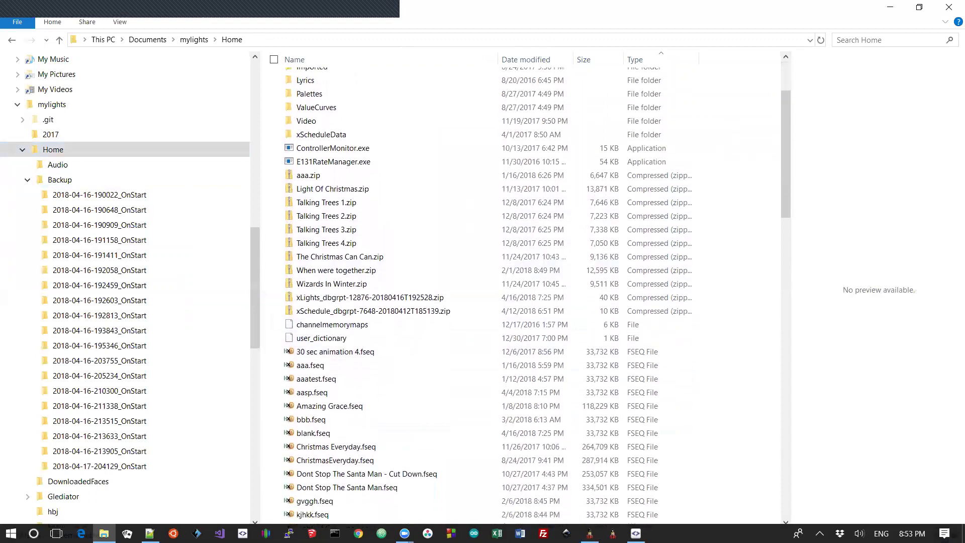
{"action": "scroll", "coordinate": [427, 454], "scroll_direction": "down", "scroll_amount": 2}
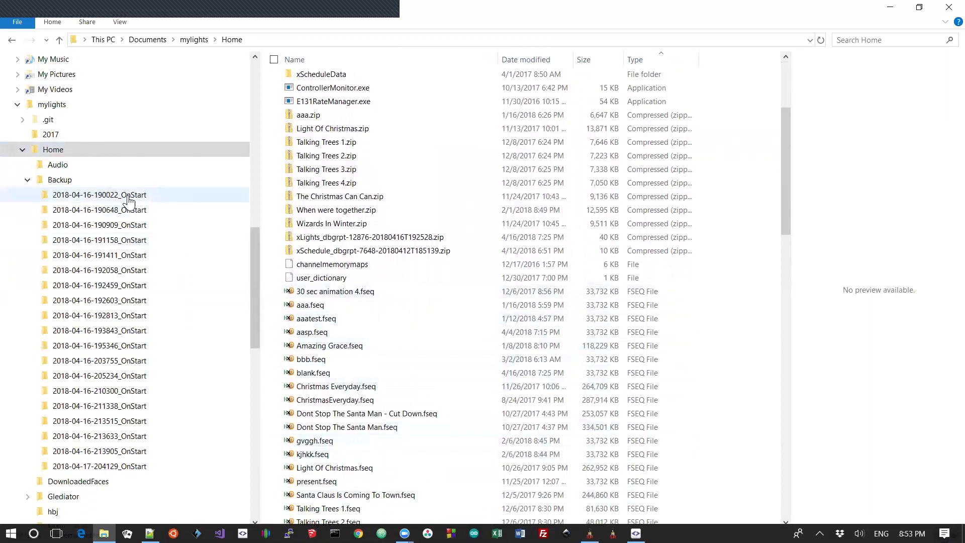
{"action": "left_click", "coordinate": [49, 167]}
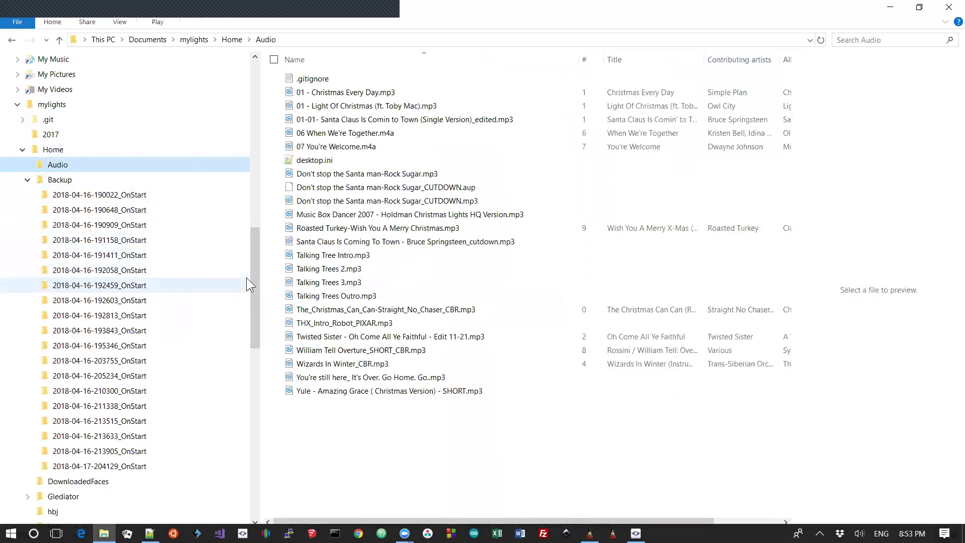
{"action": "left_click_drag", "start_coordinate": [254, 263], "coordinate": [253, 329]}
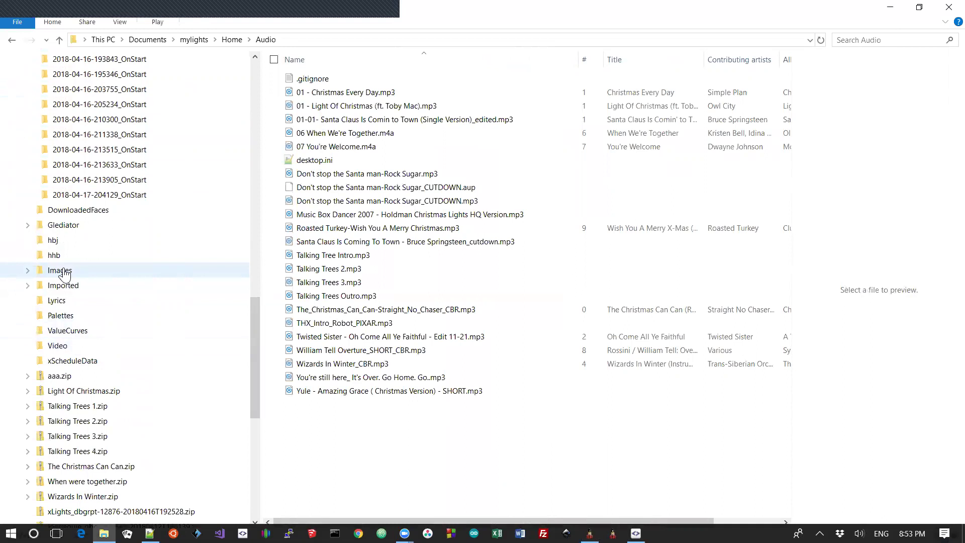
{"action": "left_click_drag", "start_coordinate": [256, 323], "coordinate": [252, 278]}
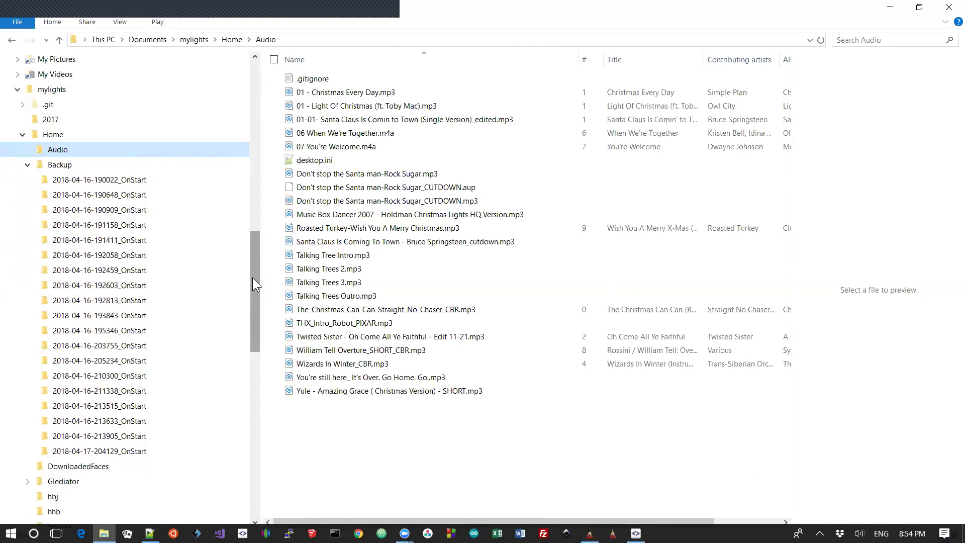
{"action": "key", "text": "alt+Tab"}
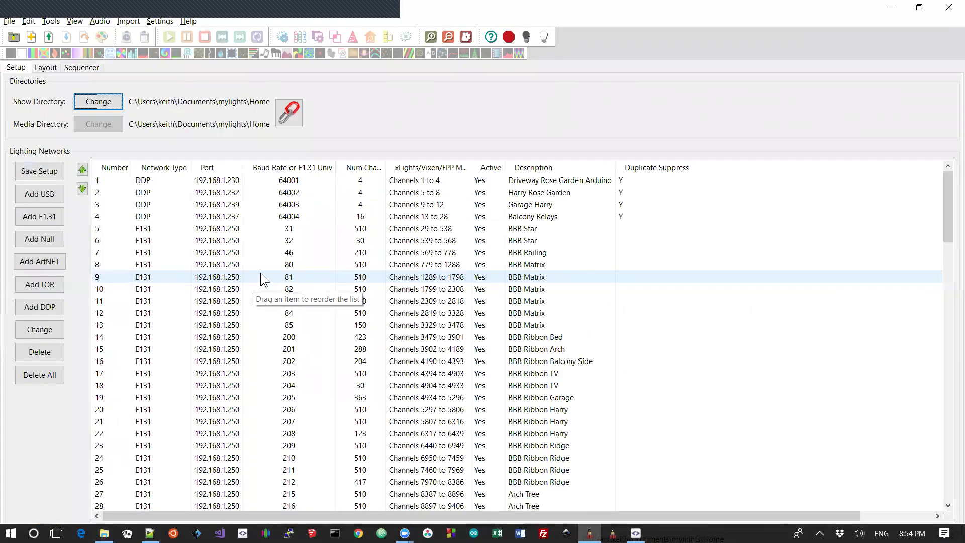
{"action": "key", "text": "alt+Tab"}
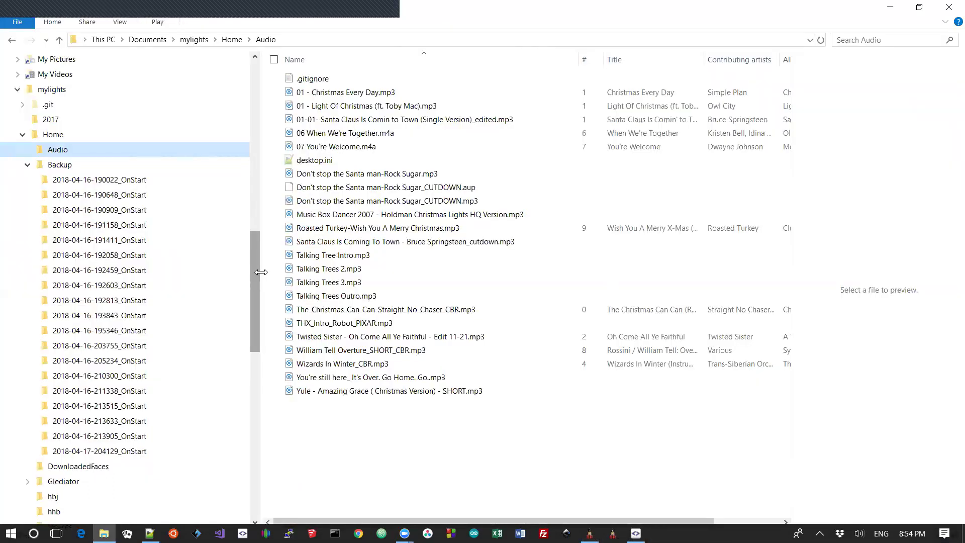
{"action": "left_click", "coordinate": [140, 190]}
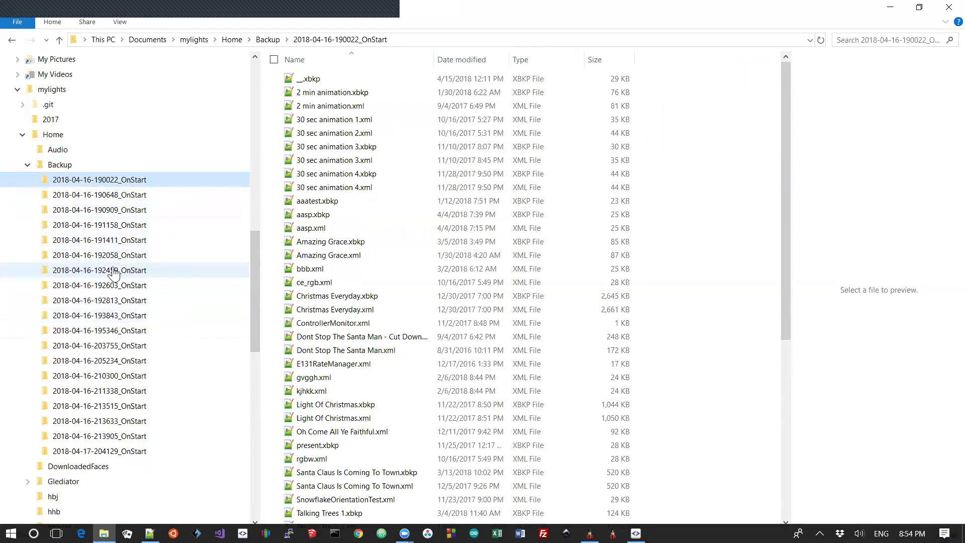
{"action": "key", "text": "alt+Tab"}
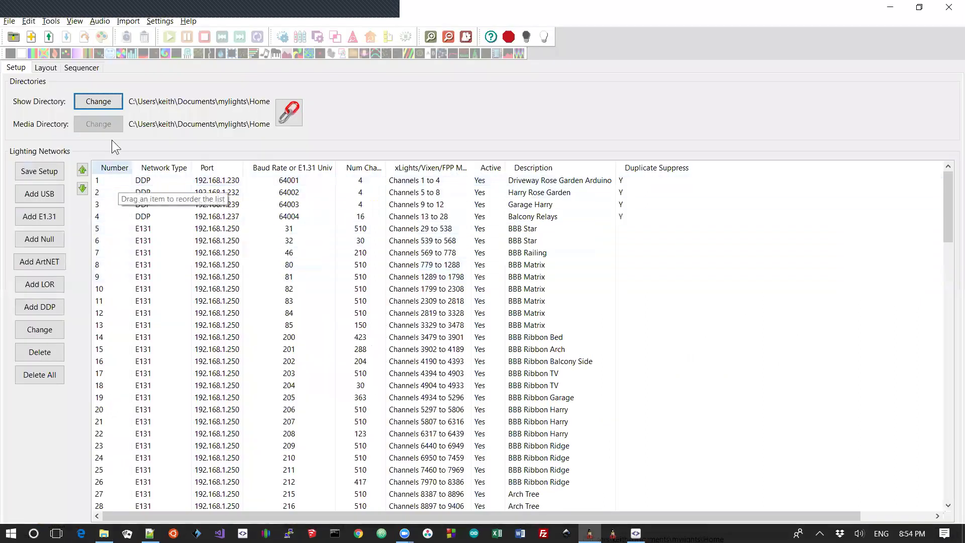
Start changing the Show Directory and browse into Documents > mylights
{"action": "left_click", "coordinate": [107, 105]}
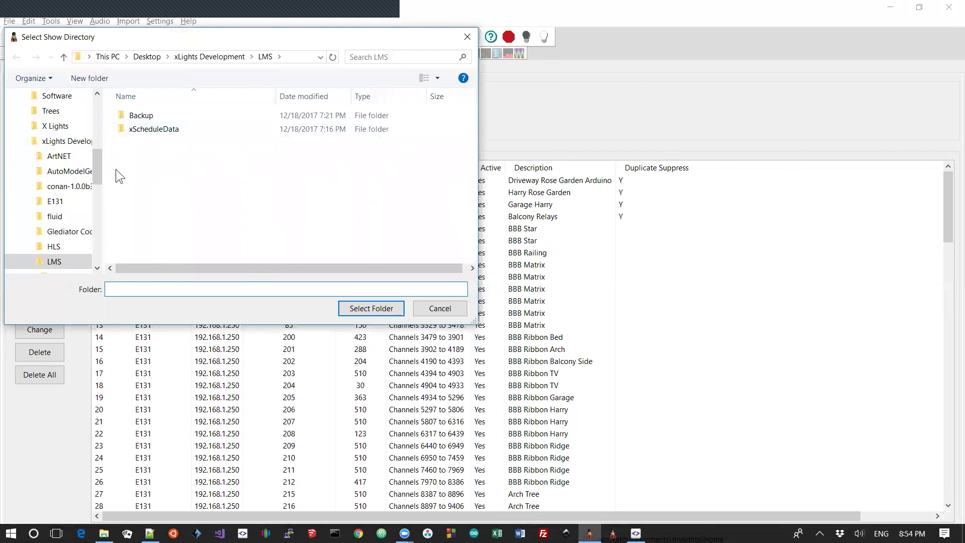
{"action": "left_click_drag", "start_coordinate": [99, 164], "coordinate": [102, 89]}
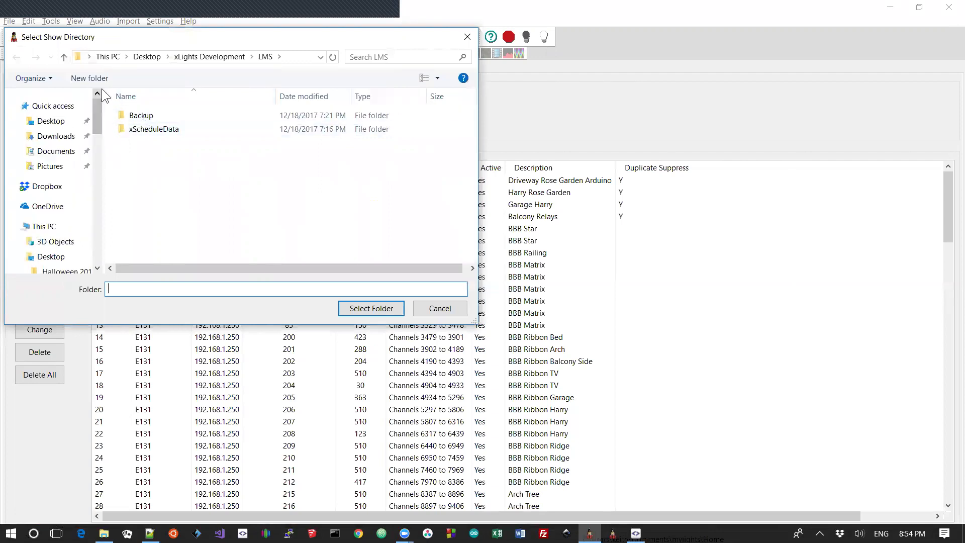
{"action": "left_click", "coordinate": [61, 150]}
{"action": "left_click", "coordinate": [177, 181]}
{"action": "key", "text": "m"}
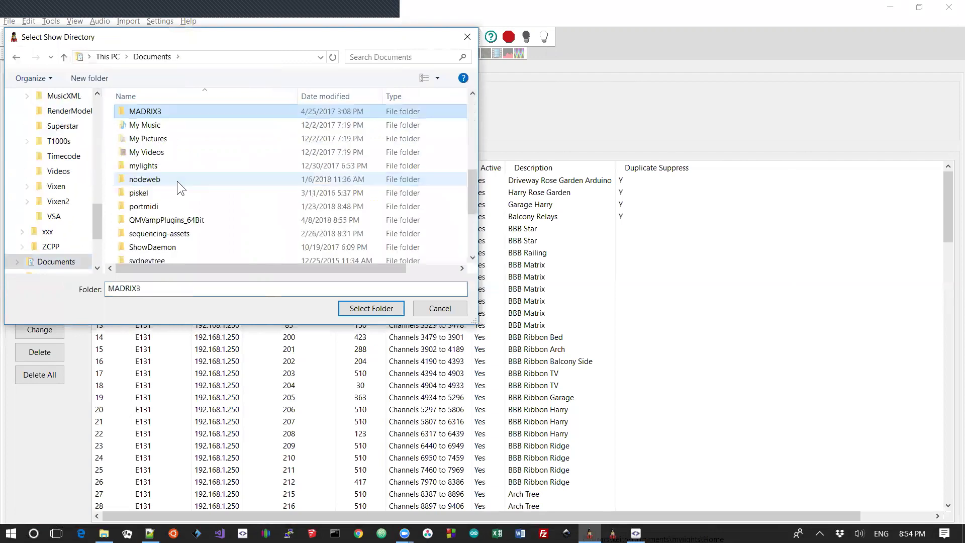
{"action": "key", "text": "Down"}
{"action": "key", "text": "Down"}
{"action": "key", "text": "Down"}
{"action": "key", "text": "Down"}
{"action": "key", "text": "Return"}
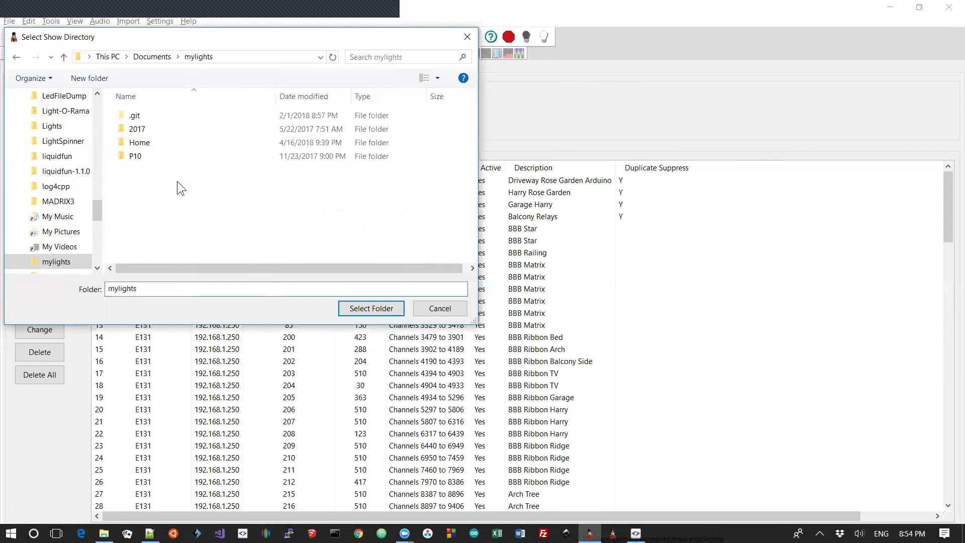
{"action": "key", "text": "Down"}
{"action": "key", "text": "Down"}
{"action": "key", "text": "Down"}
{"action": "key", "text": "Up"}
{"action": "key", "text": "Return"}
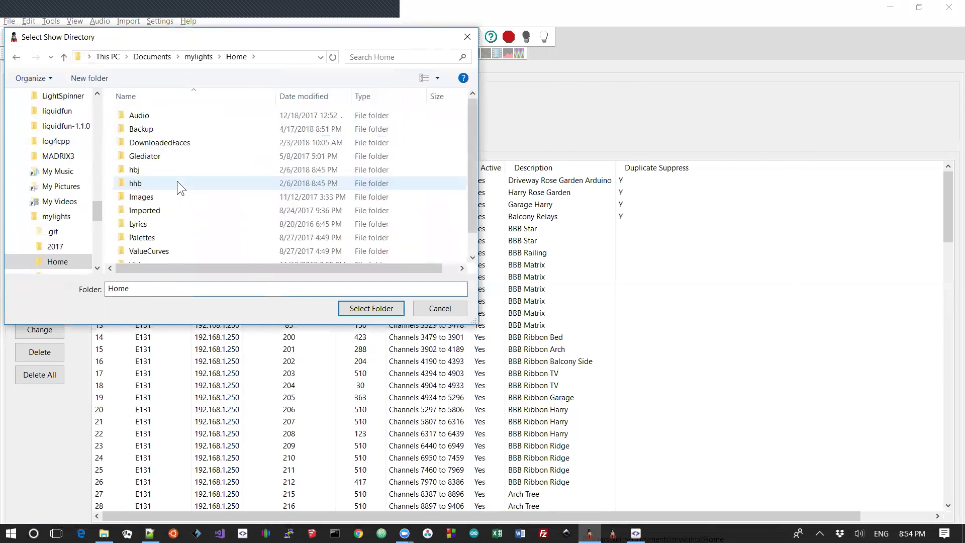
{"action": "key", "text": "Down"}
{"action": "key", "text": "Down"}
{"action": "key", "text": "Up"}
{"action": "key", "text": "Return"}
{"action": "key", "text": "Down"}
{"action": "key", "text": "Down"}
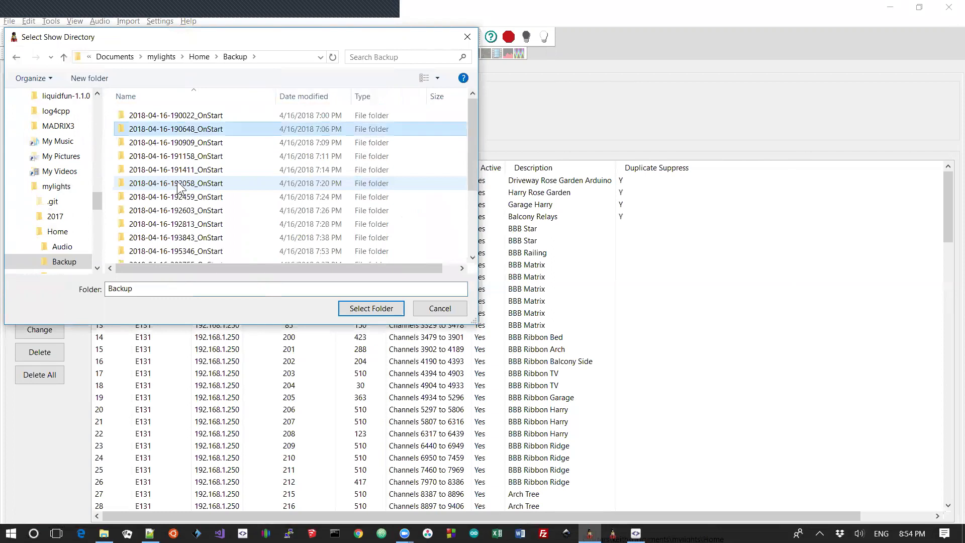
{"action": "key", "text": "Down"}
{"action": "key", "text": "Down"}
{"action": "key", "text": "Down"}
{"action": "key", "text": "Down"}
{"action": "key", "text": "Down"}
{"action": "key", "text": "Down"}
{"action": "key", "text": "Down"}
{"action": "key", "text": "Down"}
{"action": "key", "text": "Down"}
{"action": "key", "text": "Down"}
{"action": "key", "text": "Down"}
{"action": "key", "text": "Down"}
{"action": "key", "text": "Up"}
{"action": "key", "text": "Up"}
{"action": "key", "text": "Up"}
{"action": "key", "text": "Up"}
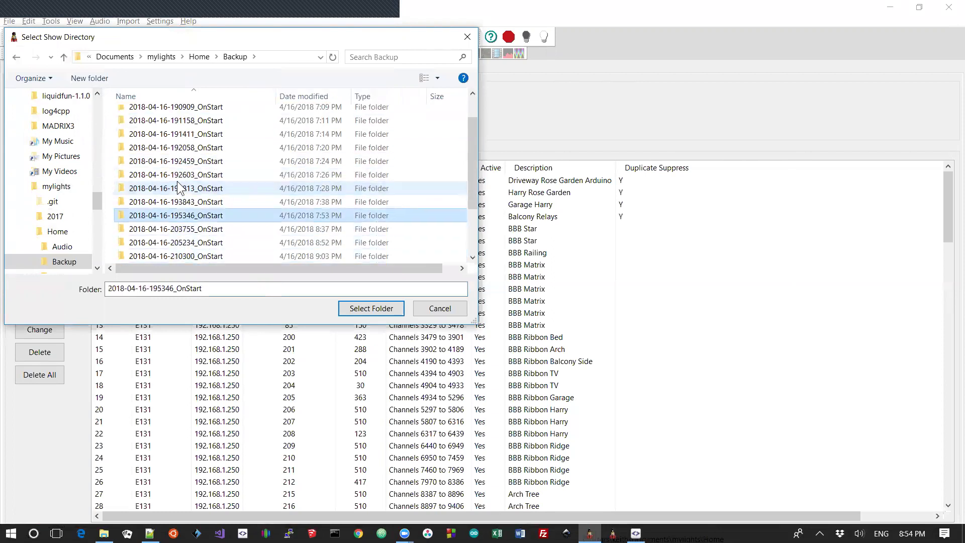
{"action": "key", "text": "Return"}
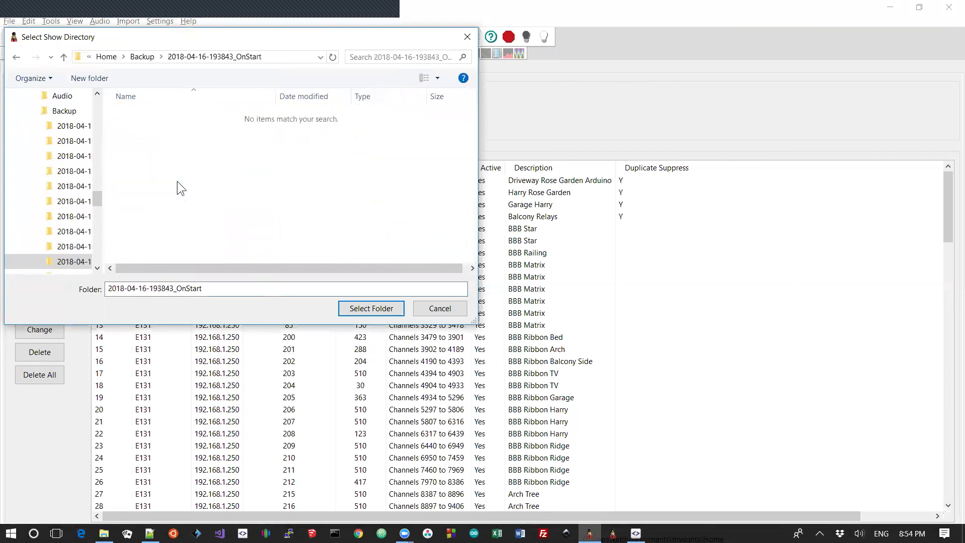
{"action": "left_click", "coordinate": [397, 313]}
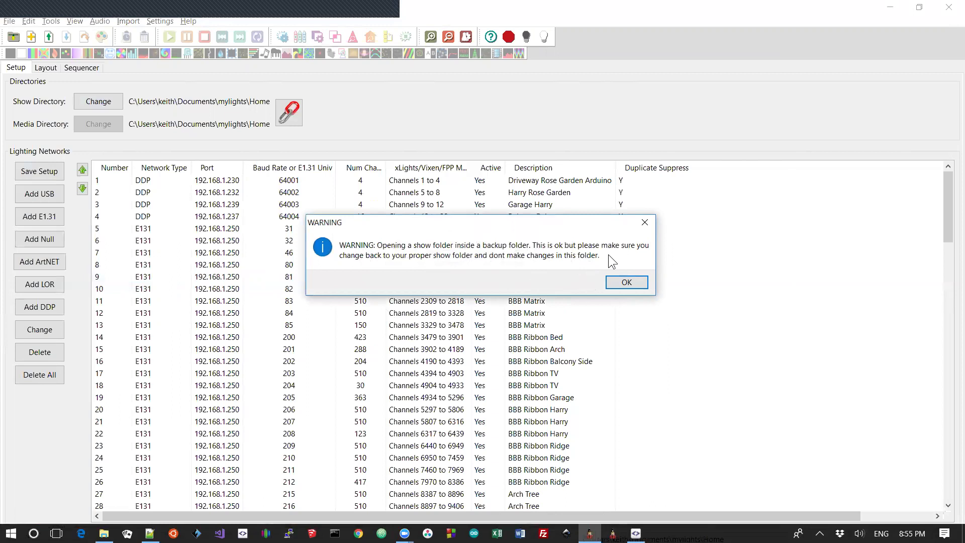
Dismiss the warning, check the backup's layout, and open its bbb.xml sequence
{"action": "left_click", "coordinate": [617, 283]}
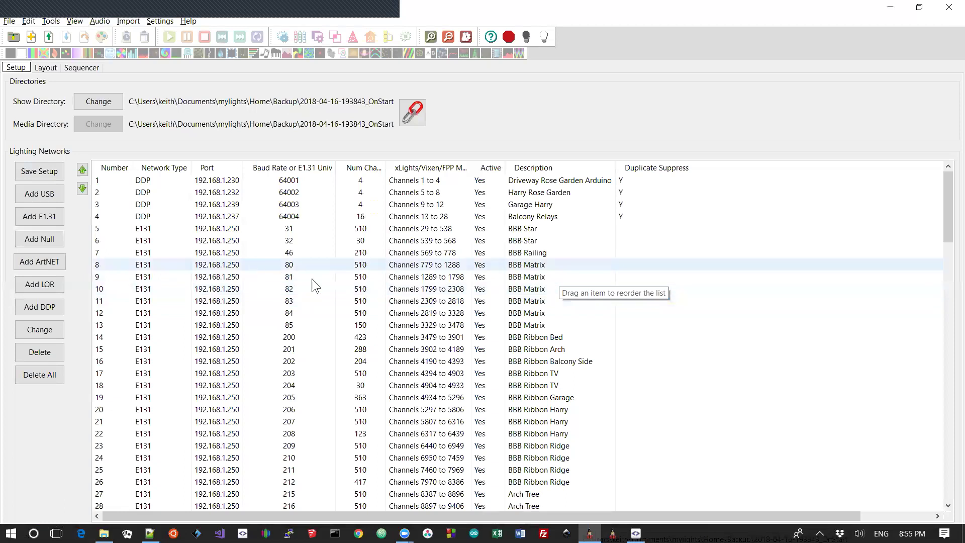
{"action": "left_click", "coordinate": [44, 67]}
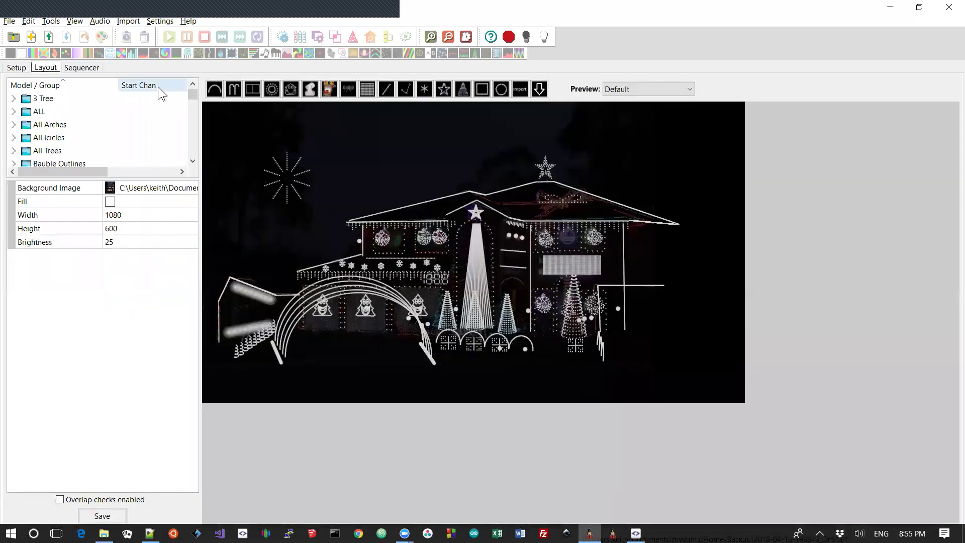
{"action": "left_click", "coordinate": [49, 37]}
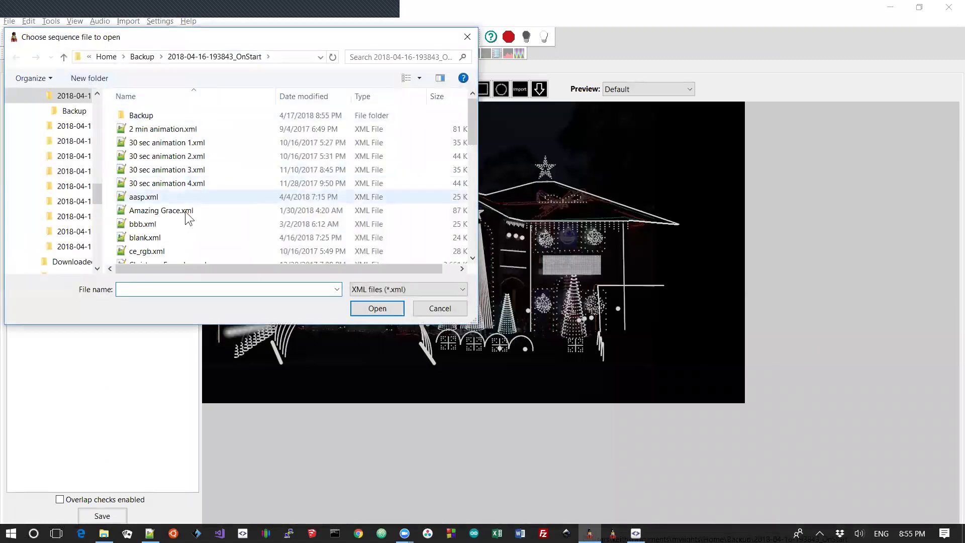
{"action": "double_click", "coordinate": [152, 224]}
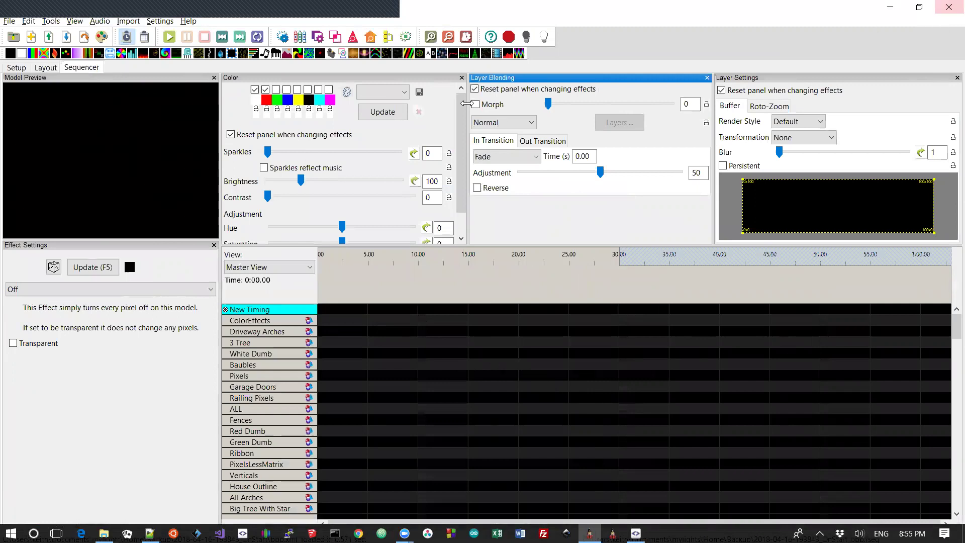
Return to Setup and reload the recent mylights\Home show folder, then switch to File Explorer
{"action": "left_click", "coordinate": [20, 68]}
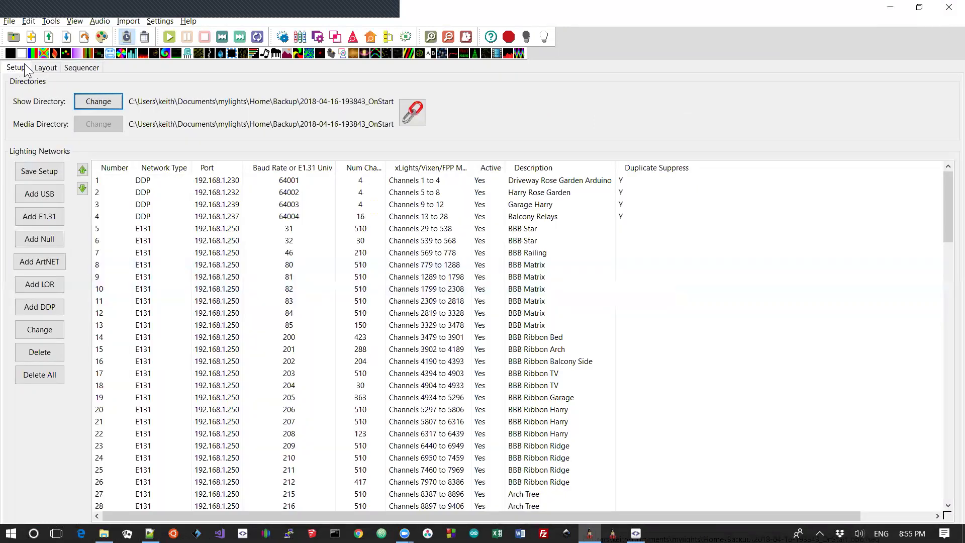
{"action": "left_click", "coordinate": [12, 22]}
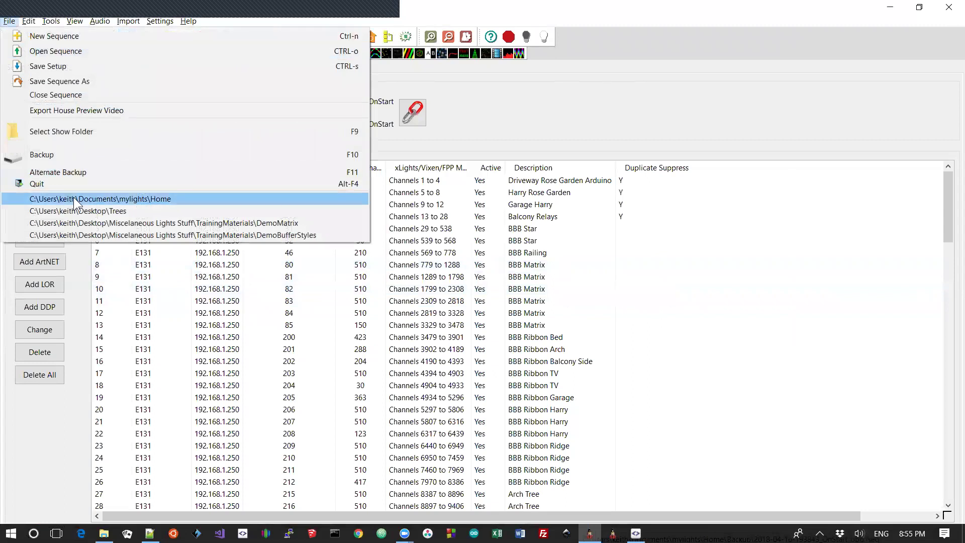
{"action": "left_click", "coordinate": [47, 200]}
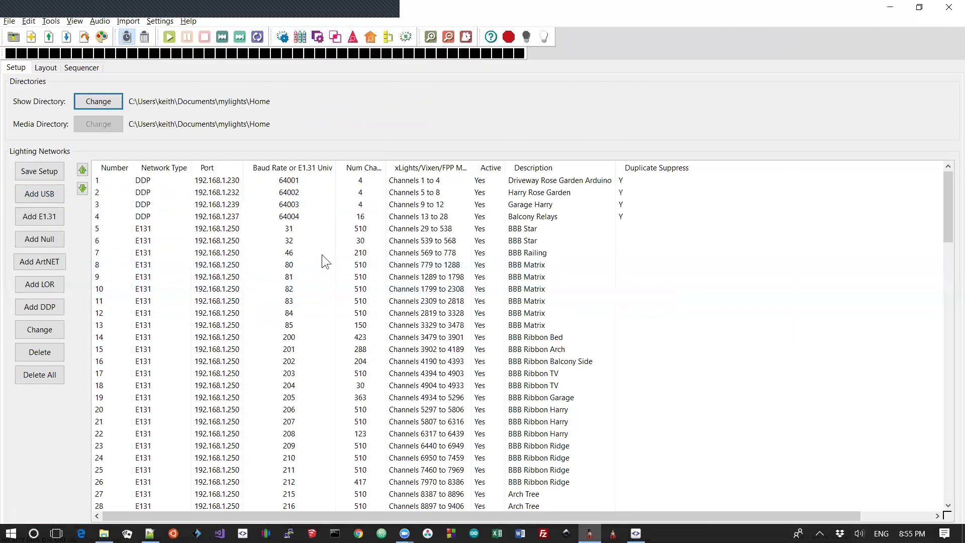
{"action": "key", "text": "alt+Tab"}
{"action": "key", "text": "alt+Tab"}
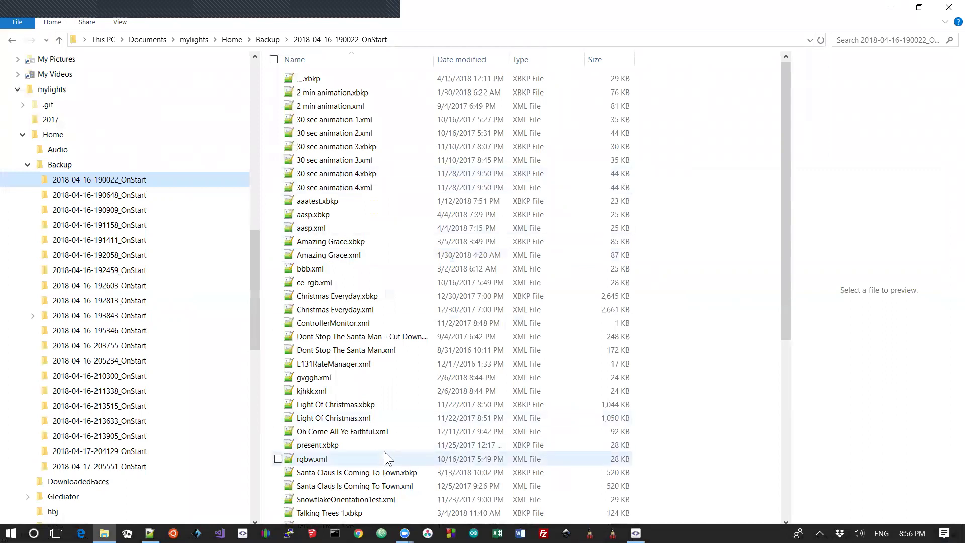
Preview xlights_rgbeffects.xml in the 193843 backup, then open mylights Home and scroll its XML files
{"action": "left_click", "coordinate": [88, 316]}
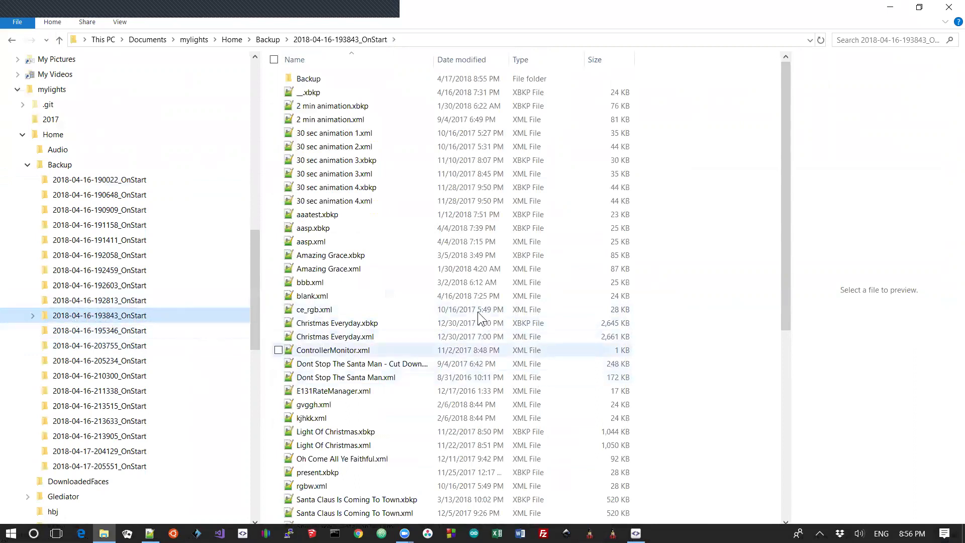
{"action": "left_click_drag", "start_coordinate": [784, 320], "coordinate": [796, 505]}
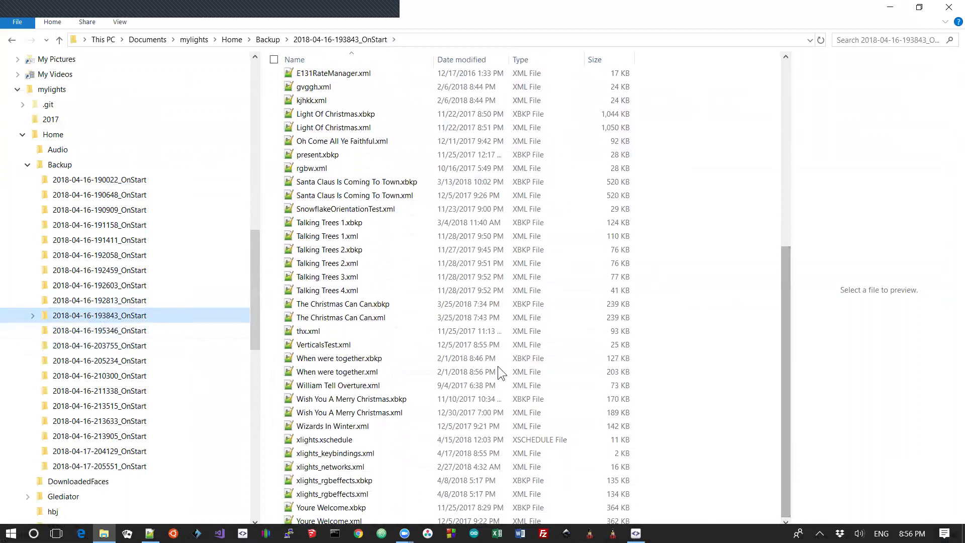
{"action": "left_click", "coordinate": [351, 495]}
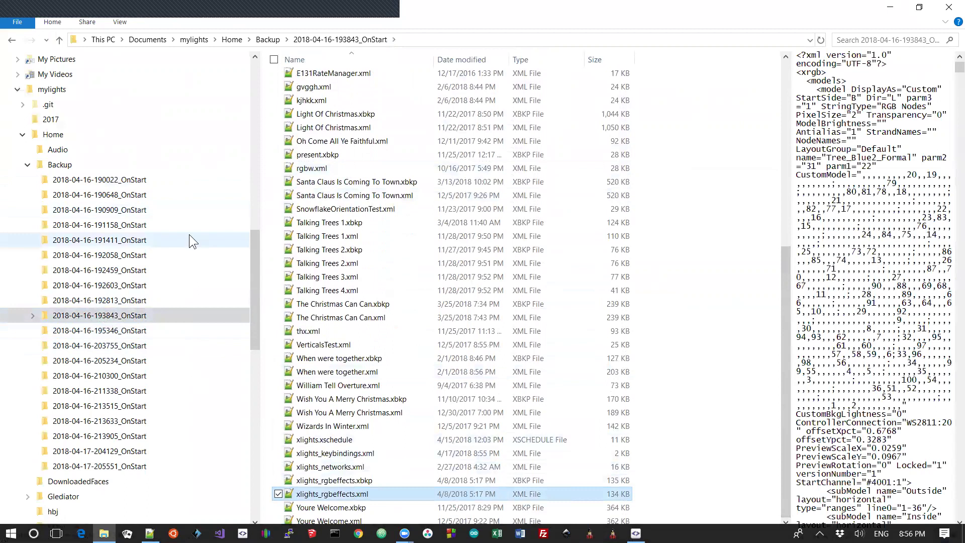
{"action": "left_click", "coordinate": [114, 320]}
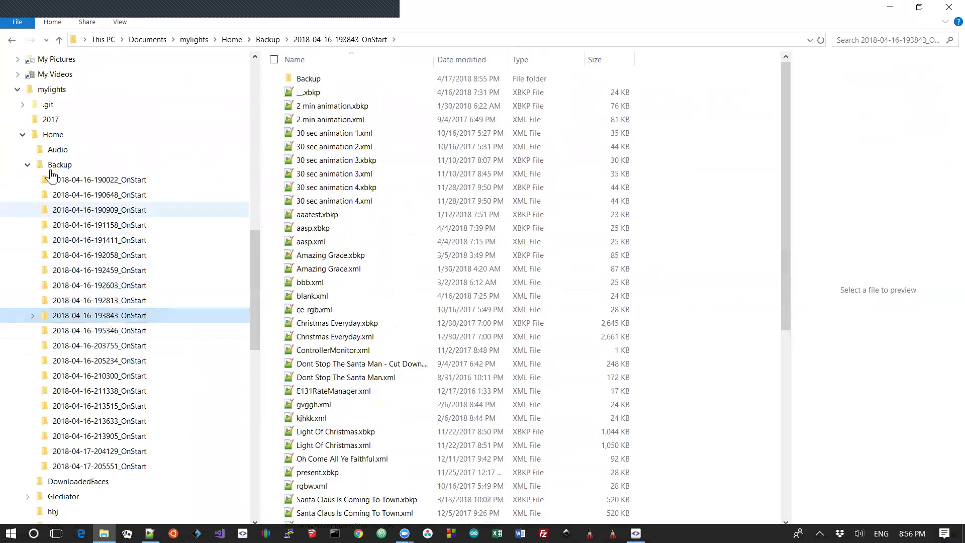
{"action": "left_click", "coordinate": [55, 138]}
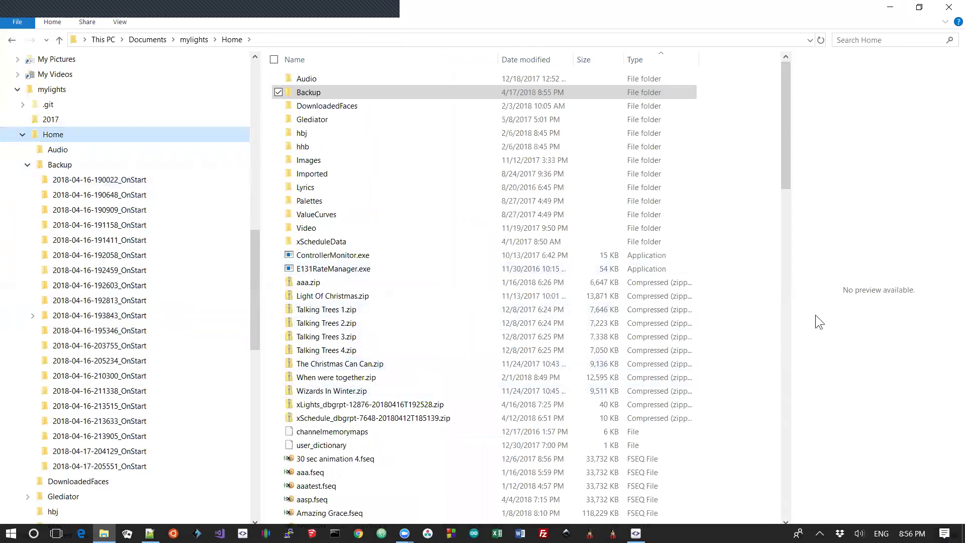
{"action": "left_click_drag", "start_coordinate": [784, 330], "coordinate": [790, 490]}
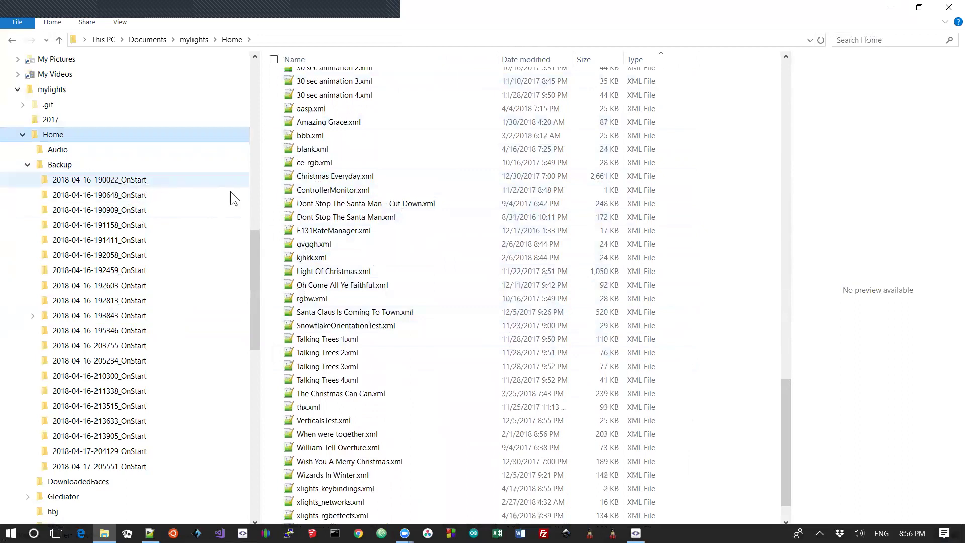
Minimize File Explorer, then bring it back to the front with Alt+Tab
{"action": "left_click", "coordinate": [890, 7]}
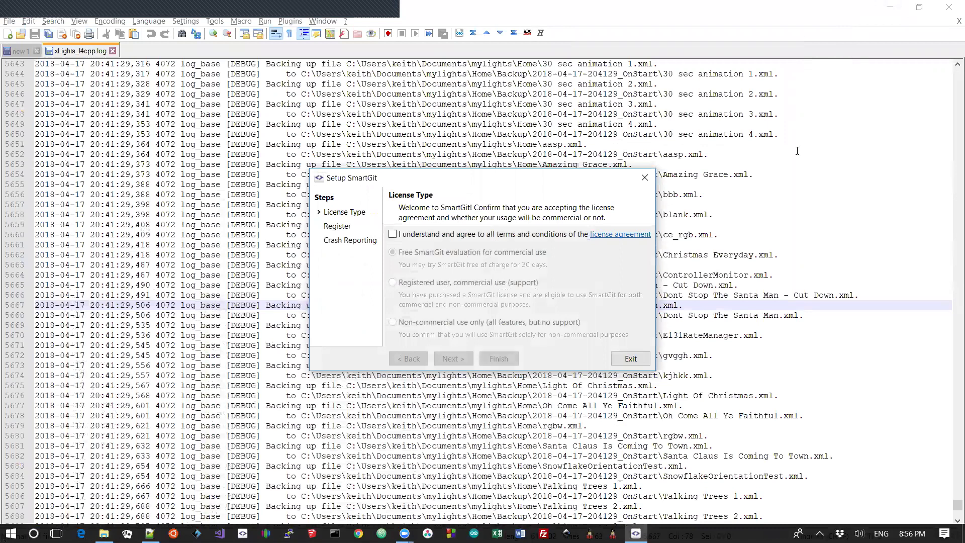
{"action": "key", "text": "alt+Tab"}
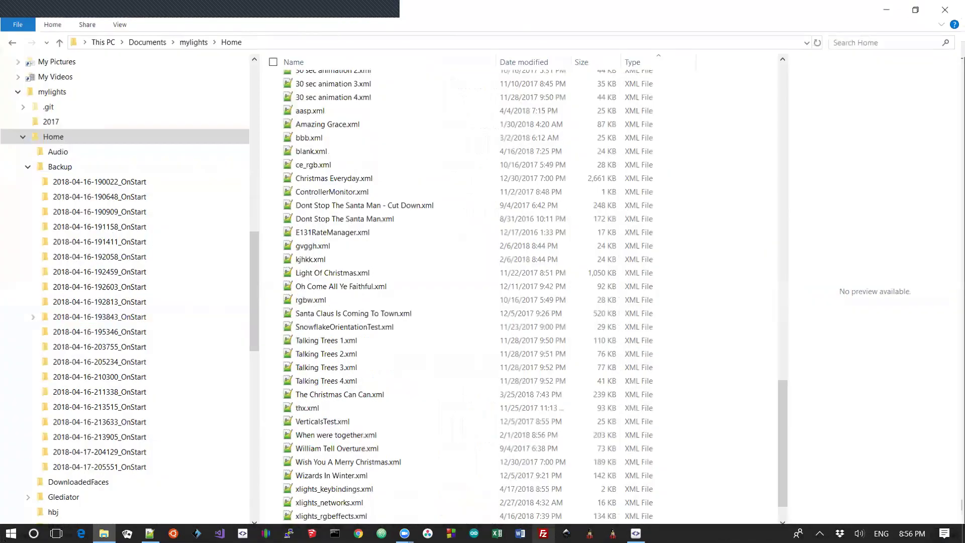